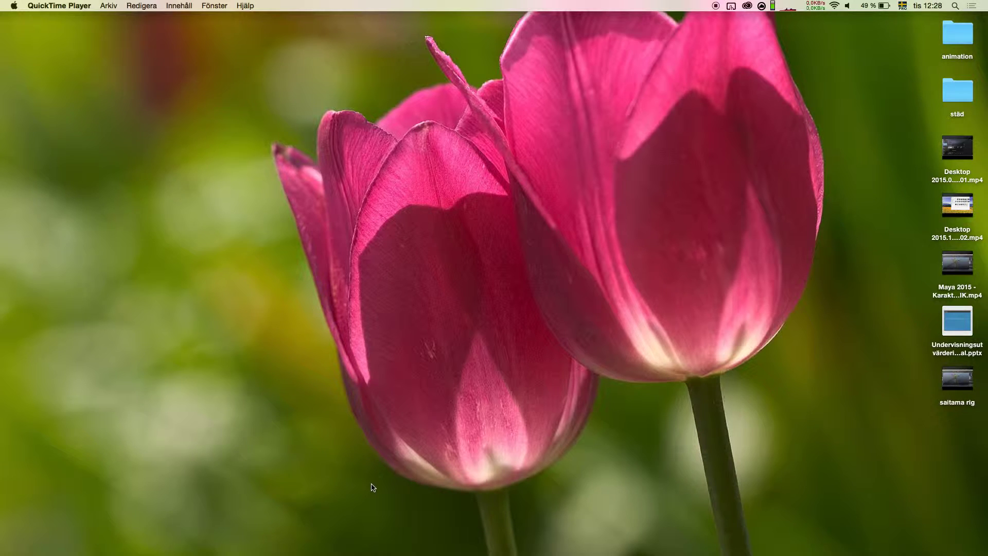
# Launch Unity 5.1.2f1 from the macOS Dock
pyautogui.moveTo(391, 553)
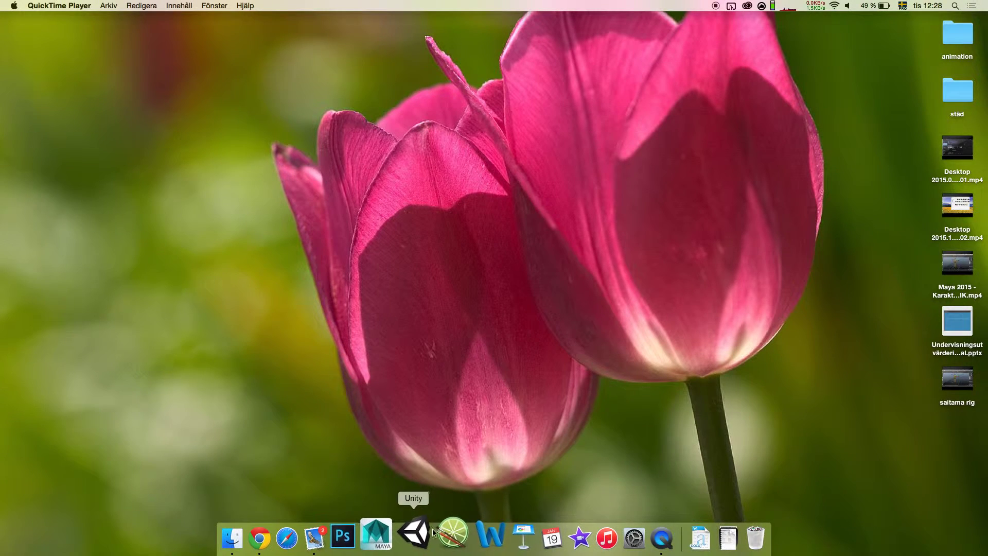
pyautogui.click(422, 538)
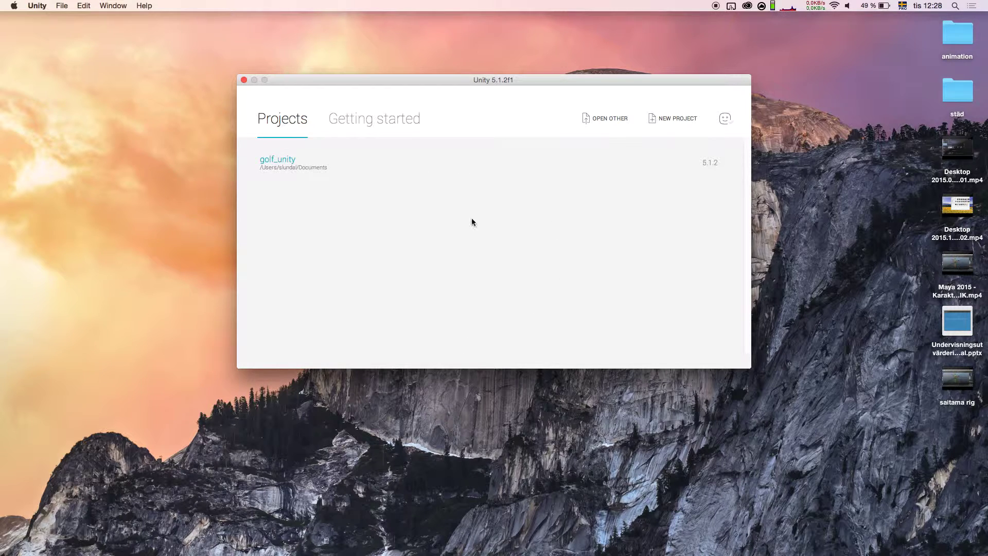
# Start a new Unity project and replace the default name with 'Coolt Spel'
pyautogui.click(663, 121)
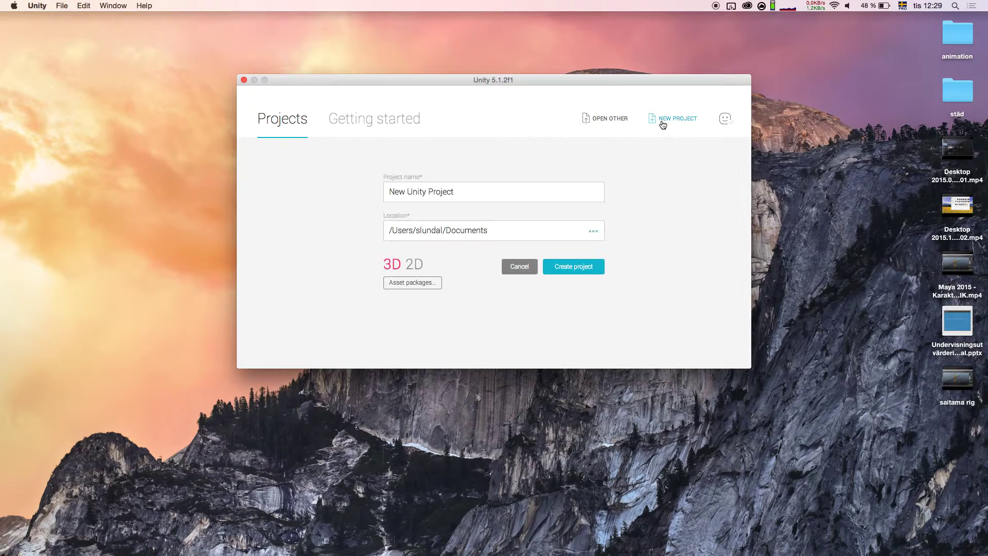
pyautogui.moveTo(454, 191); pyautogui.dragTo(321, 184)
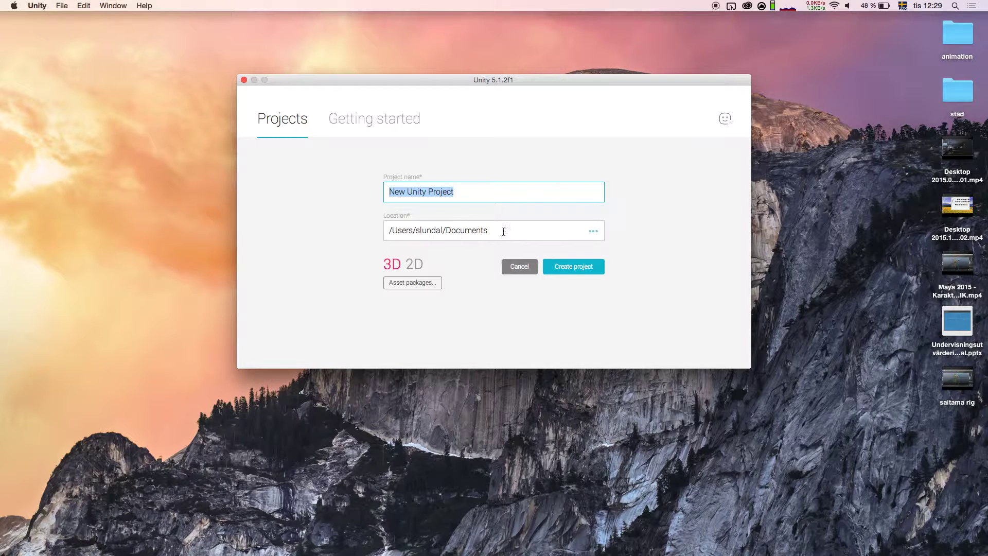
pyautogui.click(484, 194)
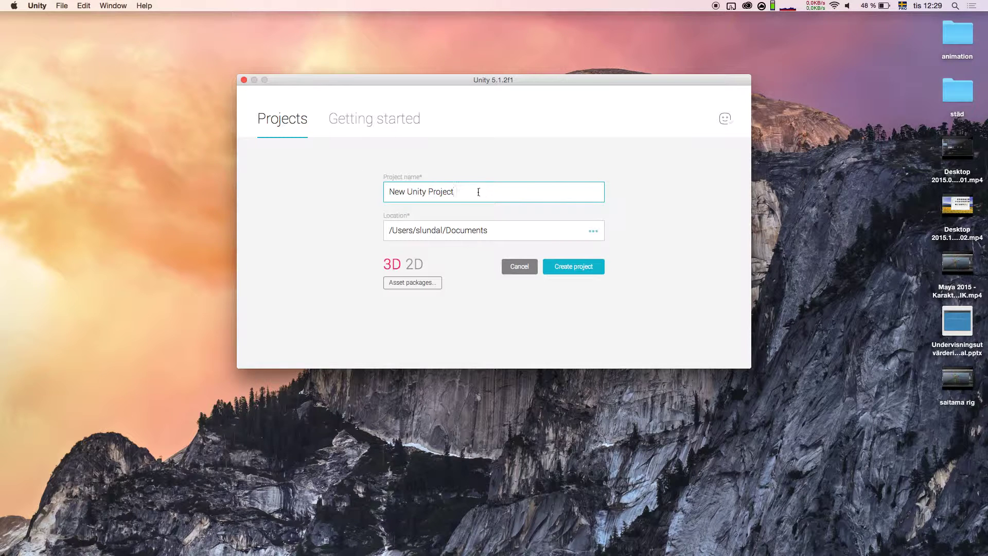
pyautogui.moveTo(483, 193); pyautogui.dragTo(368, 191)
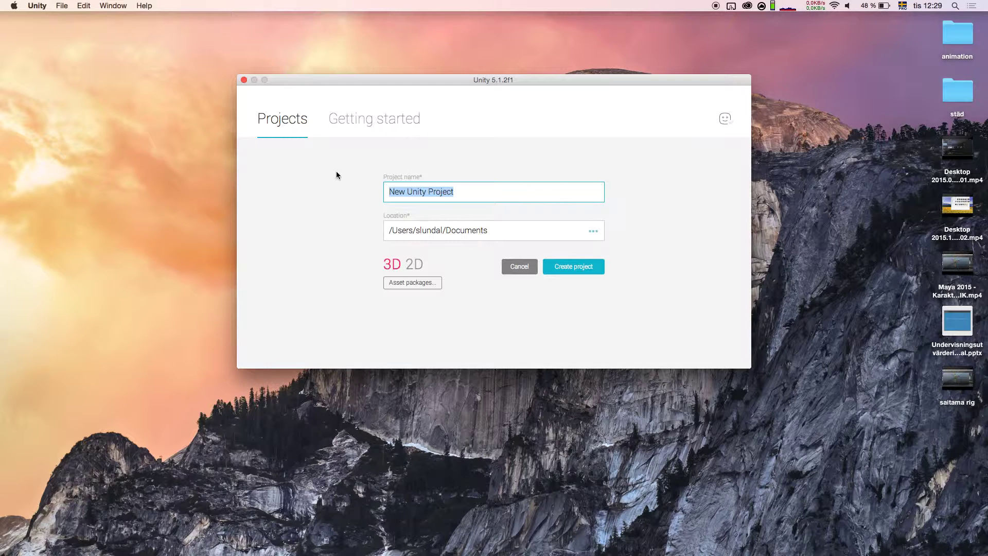
pyautogui.write('Coo')
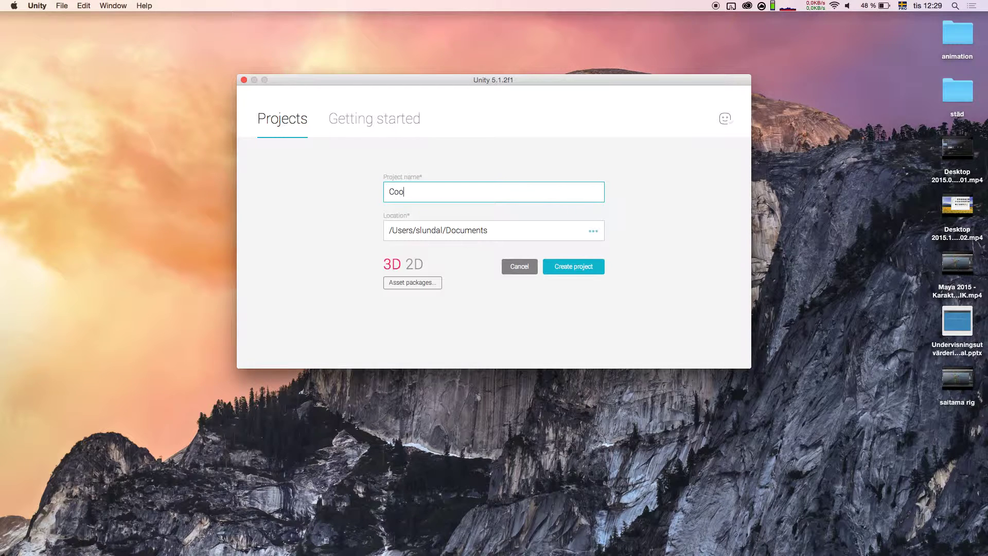
pyautogui.write('lt Spel')
# Set the project location to the Desktop (Skrivbord)
pyautogui.click(592, 231)
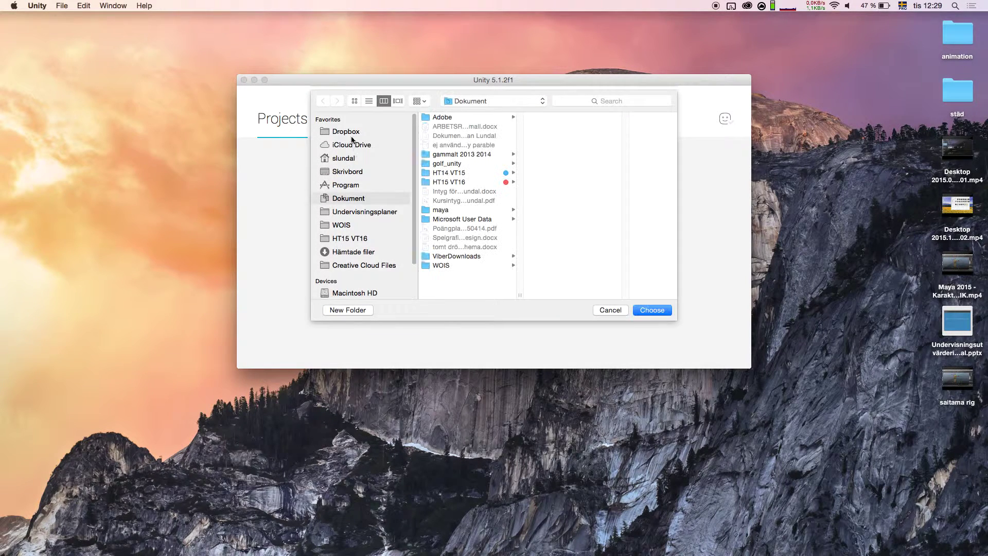
pyautogui.click(353, 171)
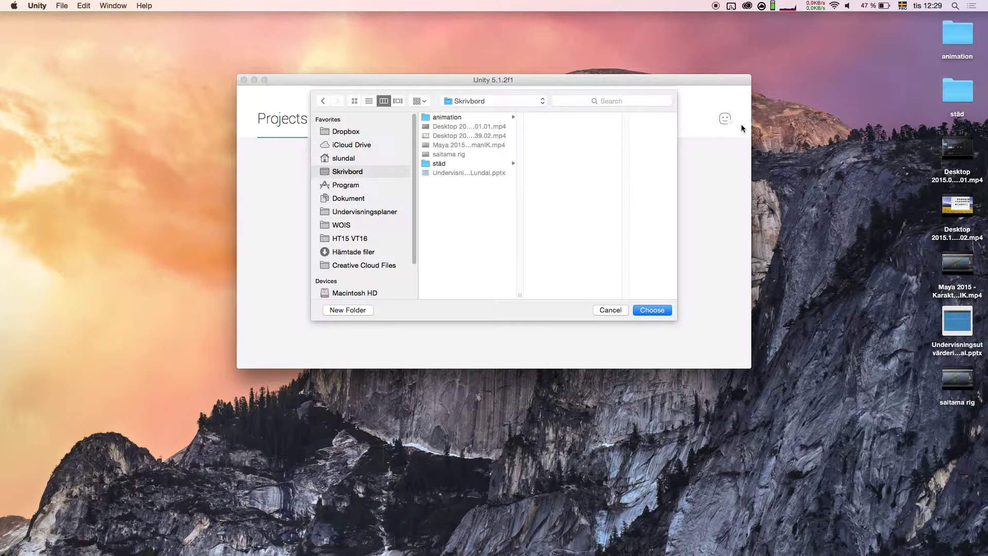
pyautogui.click(647, 312)
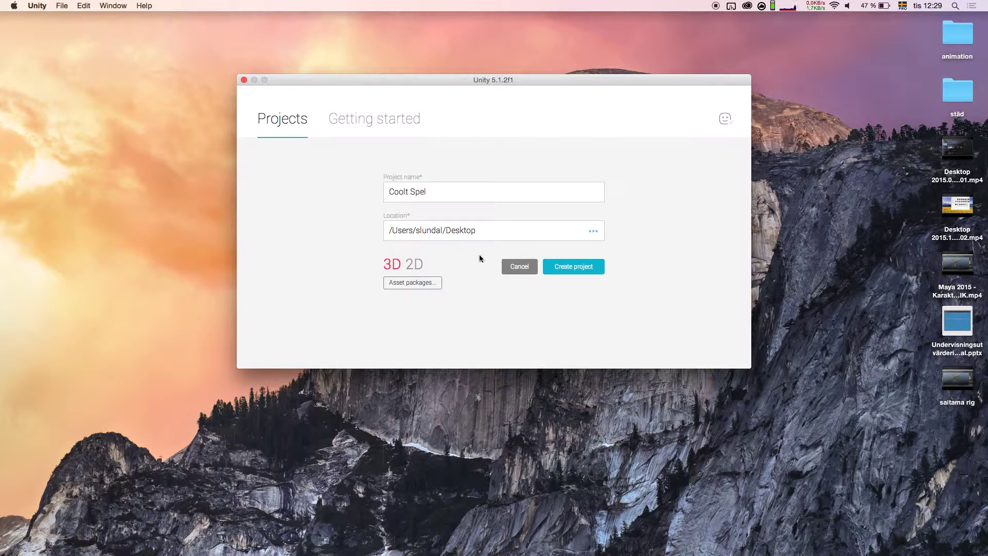
# Keep the project set to 3D and bring up the asset packages list
pyautogui.click(418, 265)
pyautogui.click(392, 265)
pyautogui.click(410, 283)
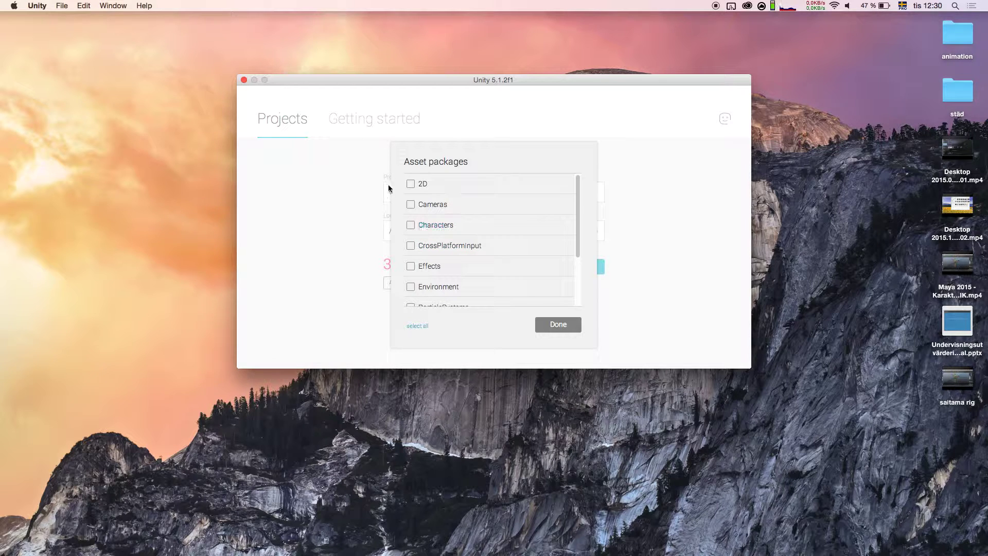
# Tick the Cameras, Characters, CrossPlatformInput and Effects packages
pyautogui.click(411, 205)
pyautogui.click(413, 226)
pyautogui.click(412, 245)
pyautogui.click(411, 266)
# Tick the Environment, ParticleSystems, Utility and Vehicles packages
pyautogui.scroll(-3, 412, 265)
pyautogui.click(411, 235)
pyautogui.click(411, 256)
pyautogui.scroll(-1, 411, 276)
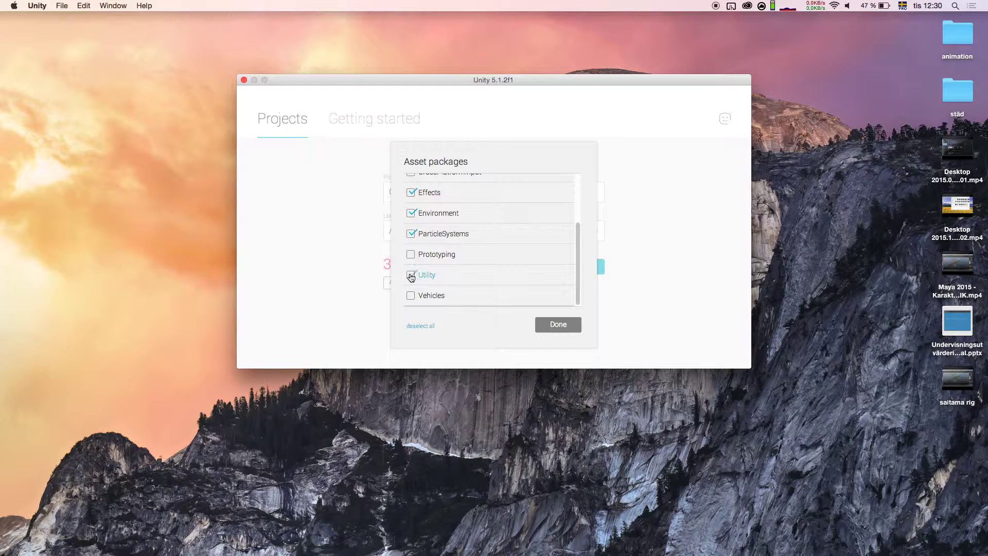
pyautogui.click(412, 295)
# Review the package list, confirm with Done, and create the Coolt Spel project
pyautogui.scroll(3, 456, 282)
pyautogui.scroll(-3, 459, 276)
pyautogui.scroll(3, 443, 218)
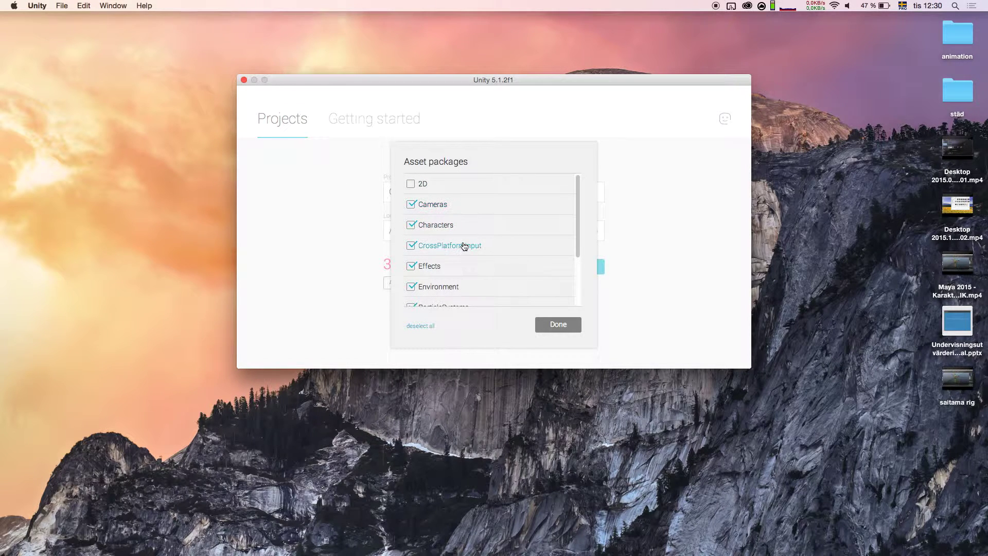
pyautogui.scroll(-1, 448, 206)
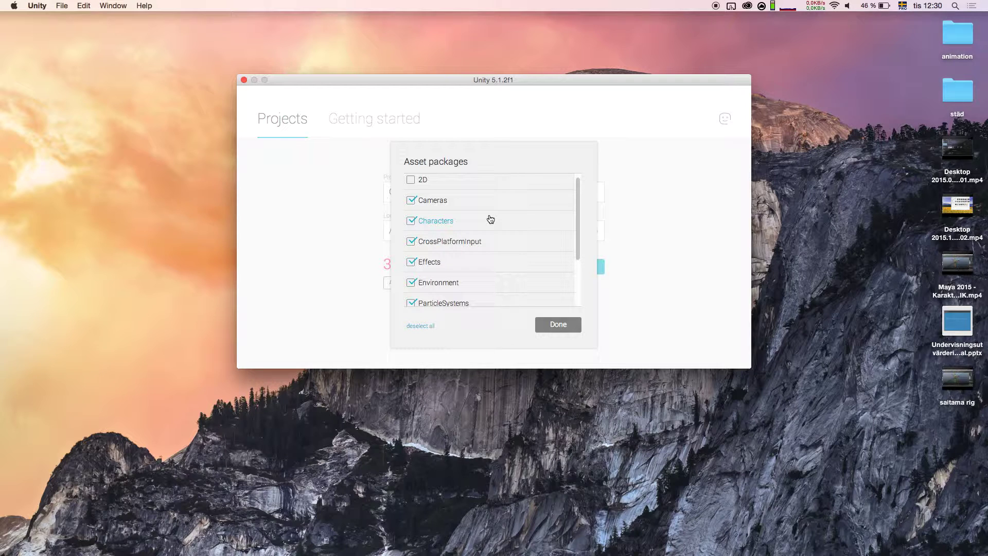
pyautogui.scroll(-3, 490, 220)
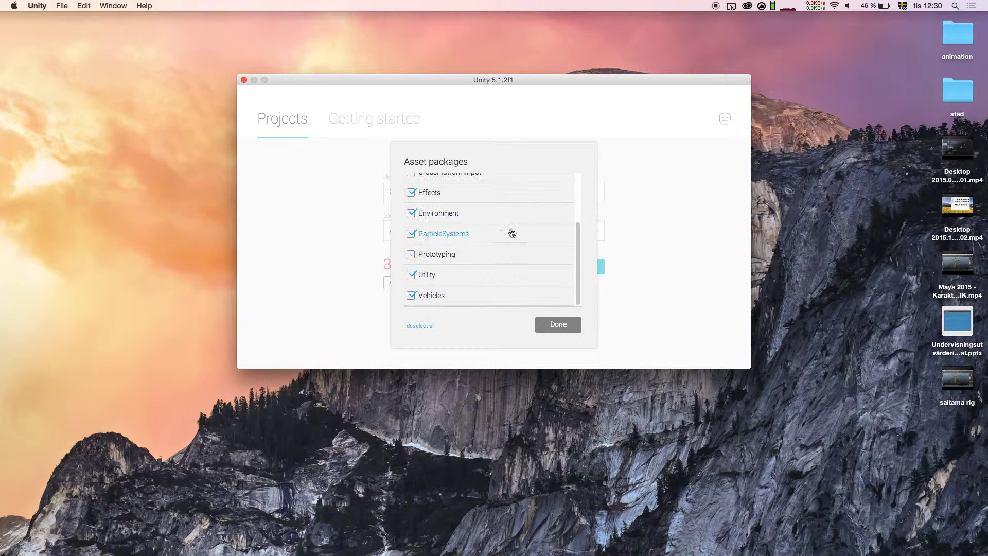
pyautogui.scroll(3, 514, 247)
pyautogui.scroll(-3, 494, 255)
pyautogui.click(557, 324)
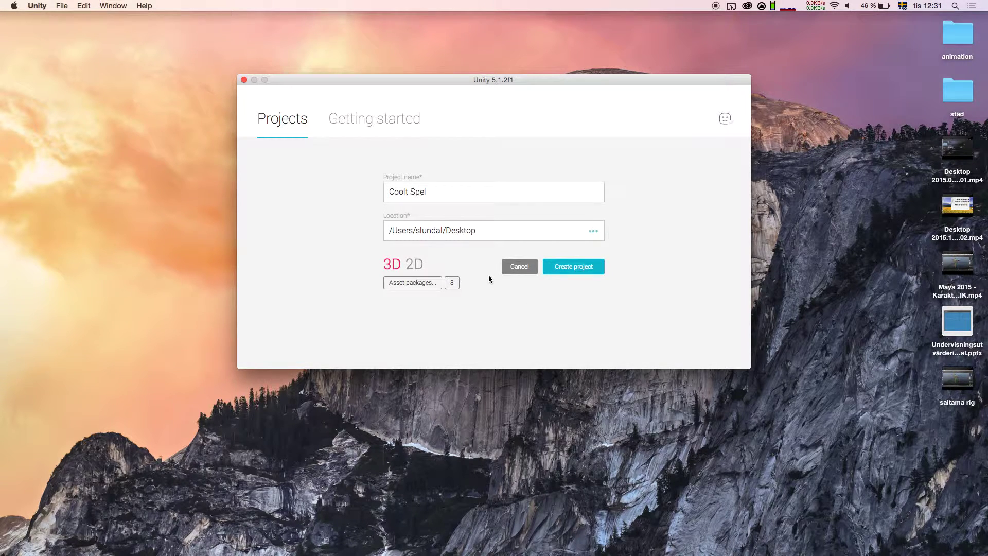
pyautogui.click(593, 271)
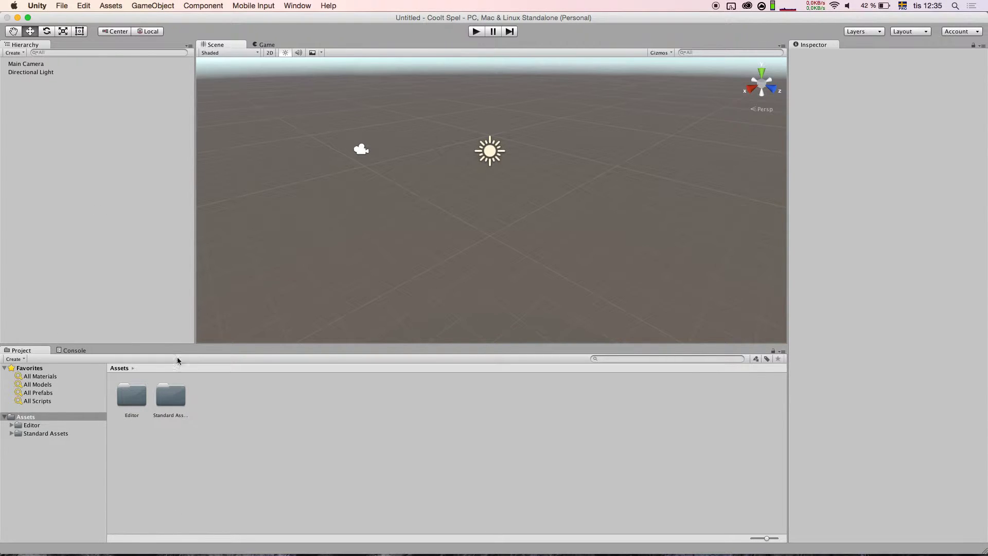
# Browse the Window > Layouts options and close the menu without changing the layout
pyautogui.click(297, 5)
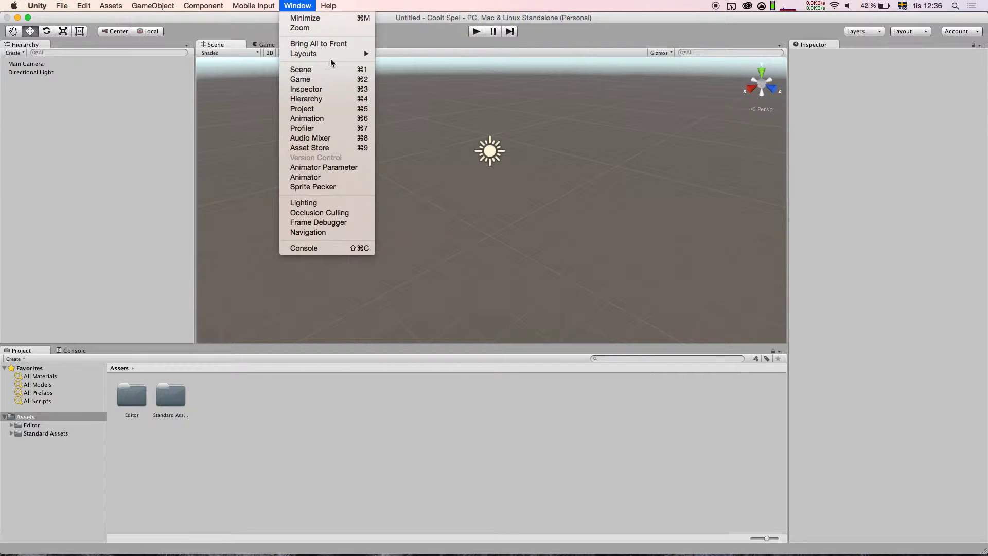
pyautogui.moveTo(335, 53)
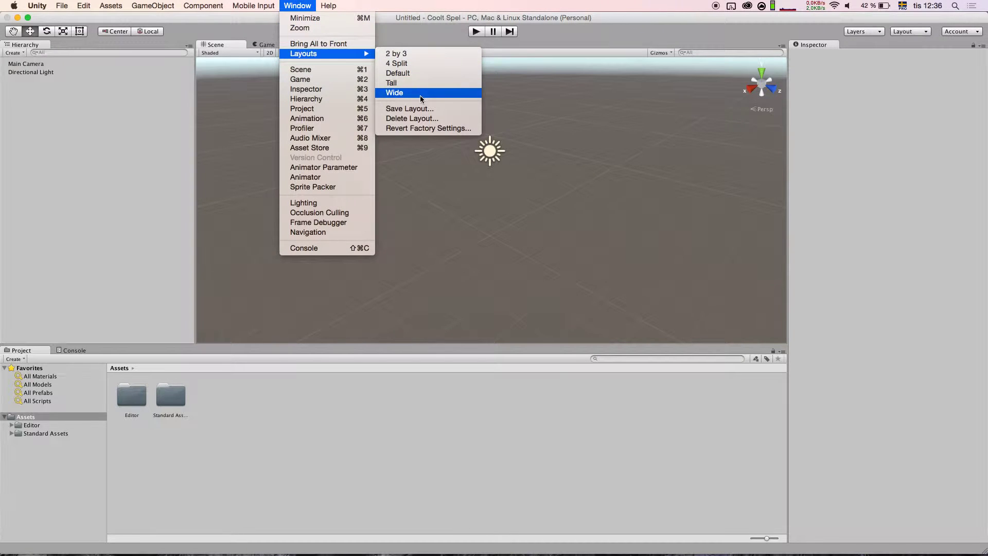
pyautogui.click(99, 92)
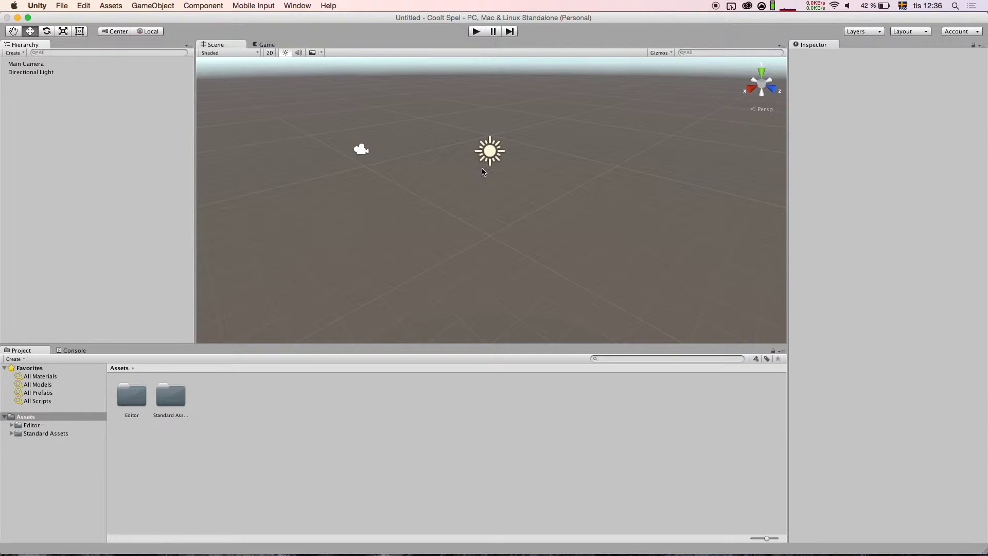
# Orbit and zoom the Scene view to look down at the grid and up at the sky
pyautogui.moveTo(475, 167)
pyautogui.keyDown('alt'); pyautogui.mouseDown()
pyautogui.moveTo(562, 198)
pyautogui.moveTo(488, 145)
pyautogui.moveTo(424, 198)
pyautogui.moveTo(421, 160)
pyautogui.mouseUp(); pyautogui.keyUp('alt')
pyautogui.moveTo(421, 160)
pyautogui.keyDown('alt'); pyautogui.mouseDown(button='right')
pyautogui.moveTo(486, 144)
pyautogui.moveTo(447, 186)
pyautogui.mouseUp(button='right'); pyautogui.keyUp('alt')
pyautogui.keyDown('alt'); pyautogui.moveTo(451, 173); pyautogui.dragTo(463, 189); pyautogui.keyUp('alt')
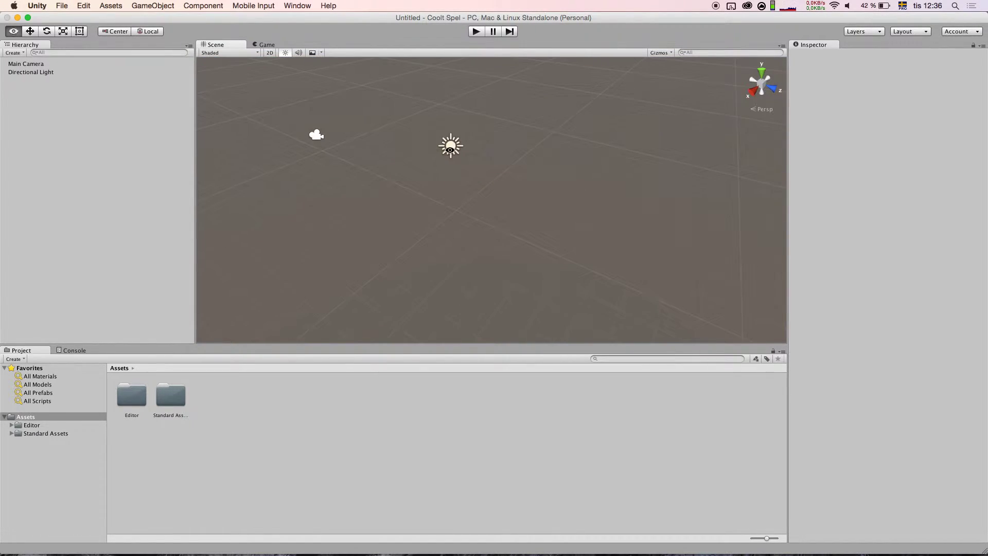
pyautogui.keyDown('alt'); pyautogui.moveTo(450, 149); pyautogui.dragTo(480, 186); pyautogui.keyUp('alt')
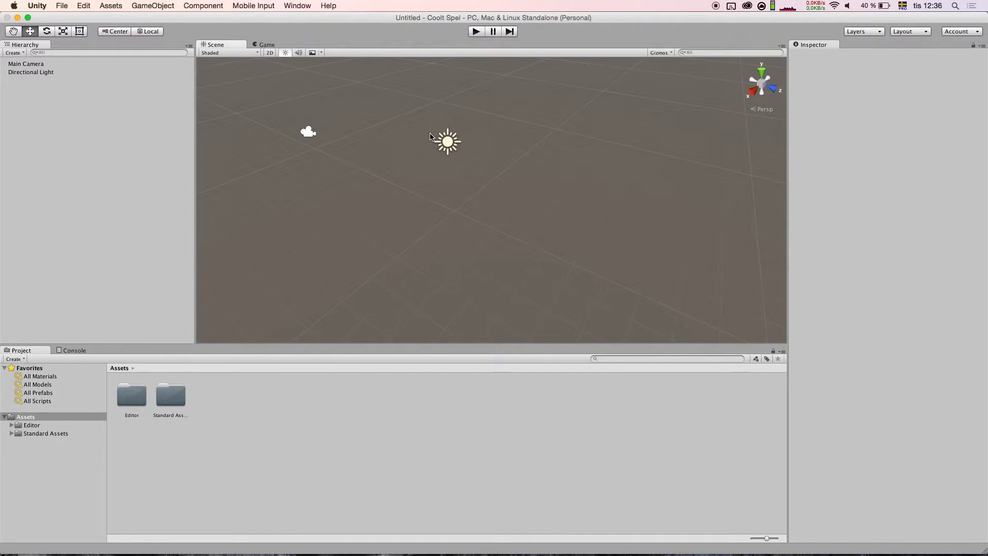
pyautogui.moveTo(440, 143)
pyautogui.keyDown('alt'); pyautogui.mouseDown()
pyautogui.moveTo(454, 74)
pyautogui.moveTo(427, 64)
pyautogui.moveTo(408, 98)
pyautogui.mouseUp(); pyautogui.keyUp('alt')
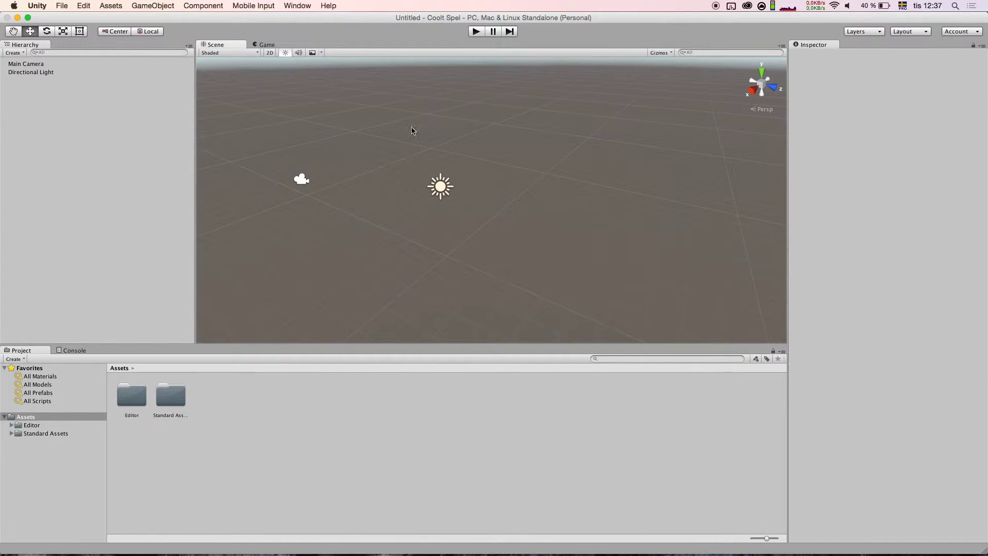
# Pan around the Directional Light and scroll-zoom the Scene view
pyautogui.moveTo(460, 154); pyautogui.dragTo(455, 131)
pyautogui.moveTo(455, 130); pyautogui.dragTo(554, 212, button='middle')
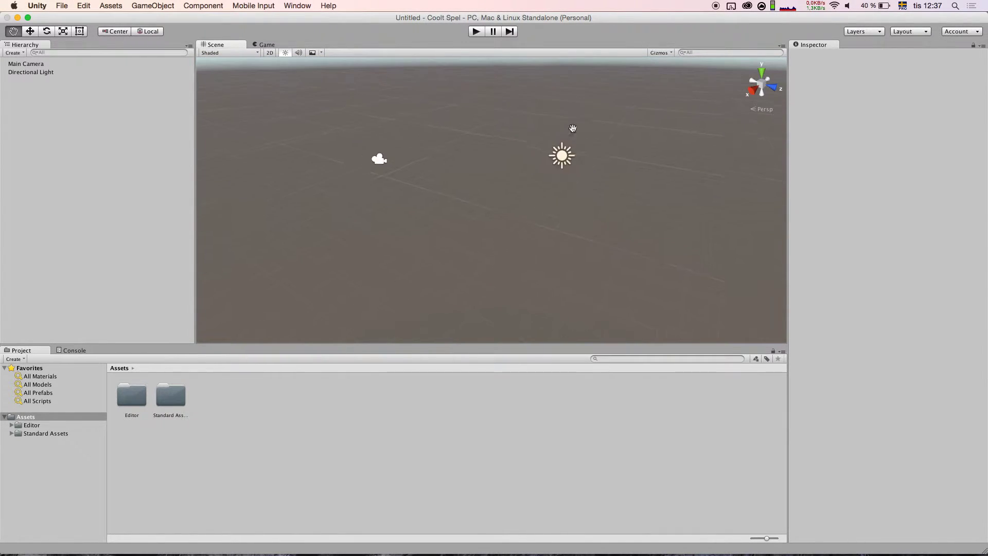
pyautogui.moveTo(555, 212); pyautogui.dragTo(504, 183, button='middle')
pyautogui.scroll(3, 505, 183)
pyautogui.scroll(-2, 502, 180)
pyautogui.scroll(2, 494, 179)
pyautogui.scroll(-1, 489, 179)
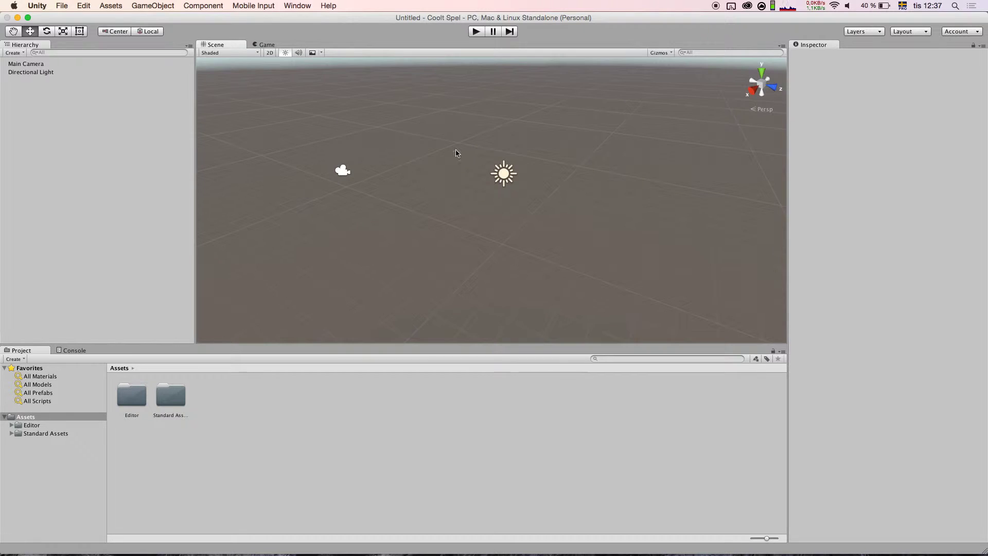
pyautogui.moveTo(393, 132); pyautogui.dragTo(281, 214)
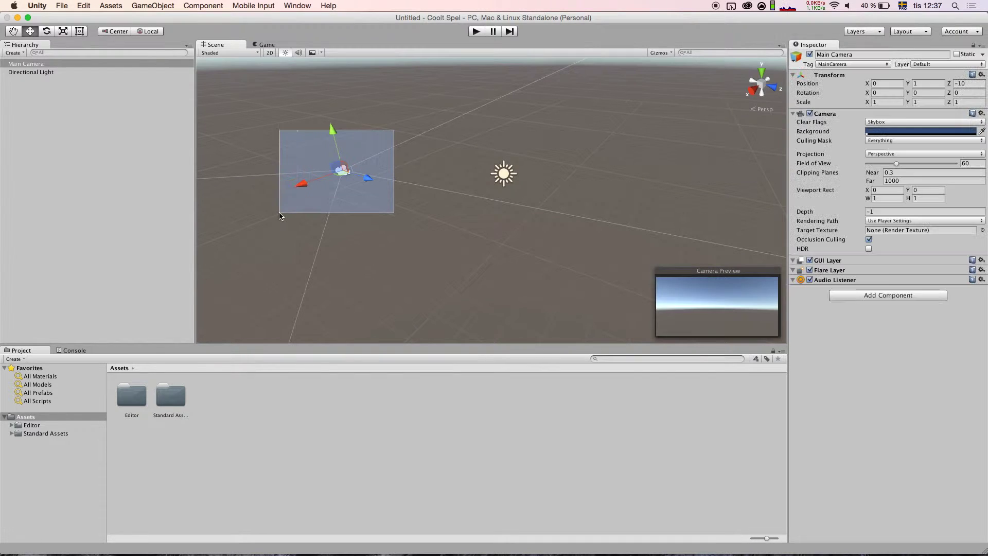
pyautogui.moveTo(591, 106); pyautogui.dragTo(453, 223)
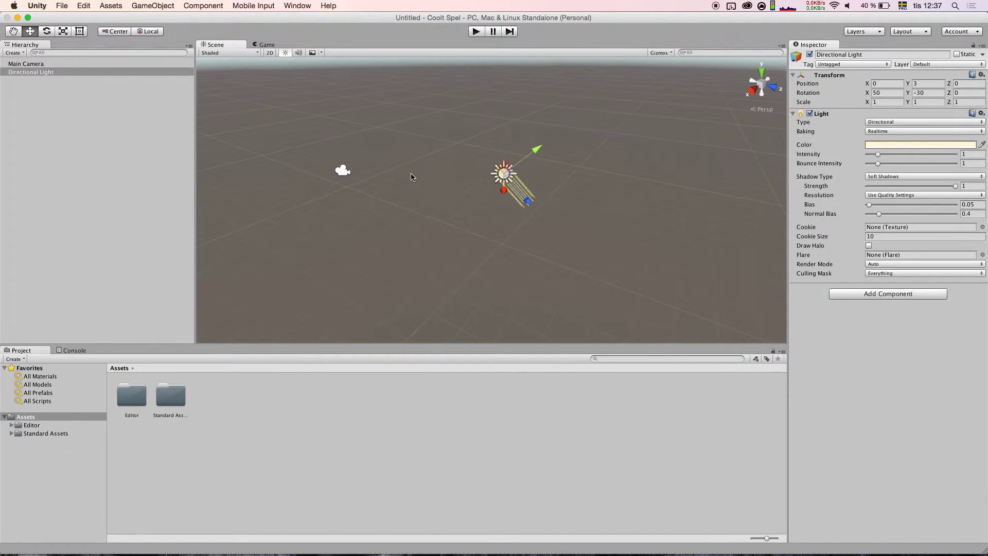
pyautogui.moveTo(426, 126); pyautogui.dragTo(258, 250)
pyautogui.moveTo(522, 126); pyautogui.dragTo(423, 248)
pyautogui.moveTo(406, 117); pyautogui.dragTo(268, 240)
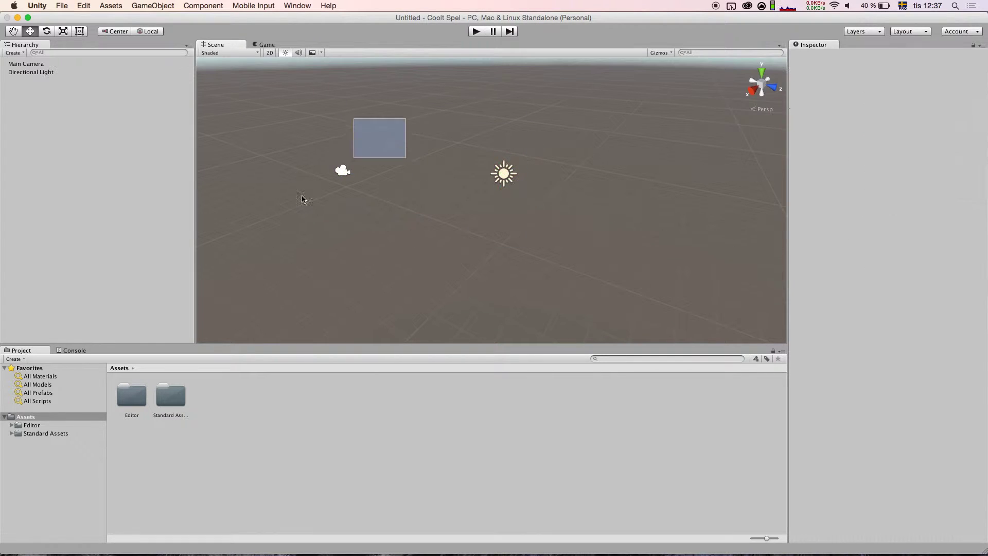
pyautogui.click(504, 173)
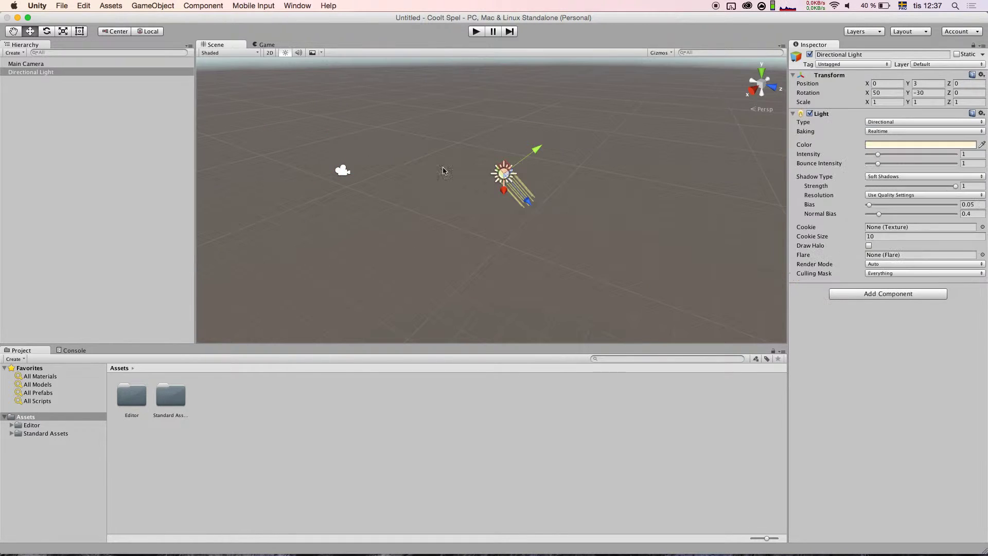
pyautogui.click(341, 169)
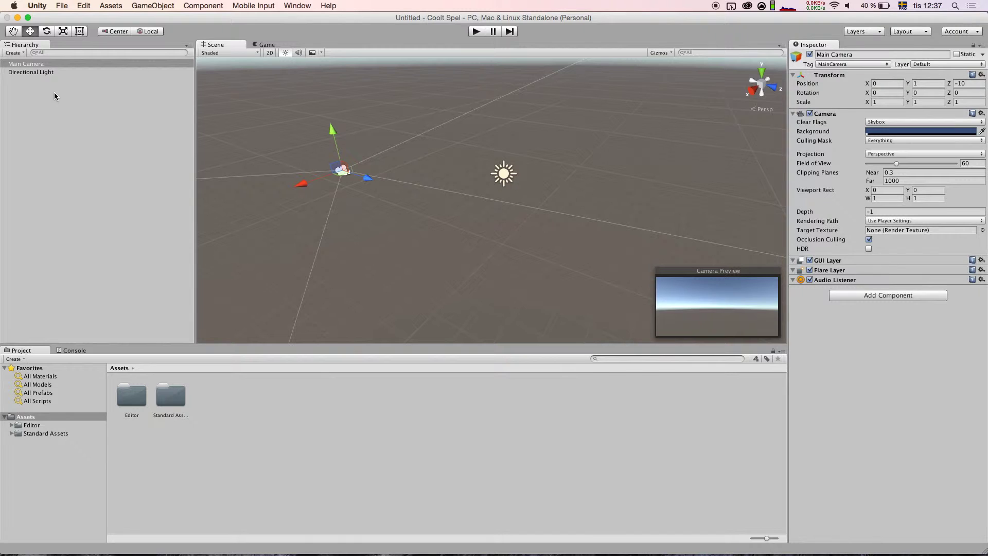
pyautogui.click(28, 72)
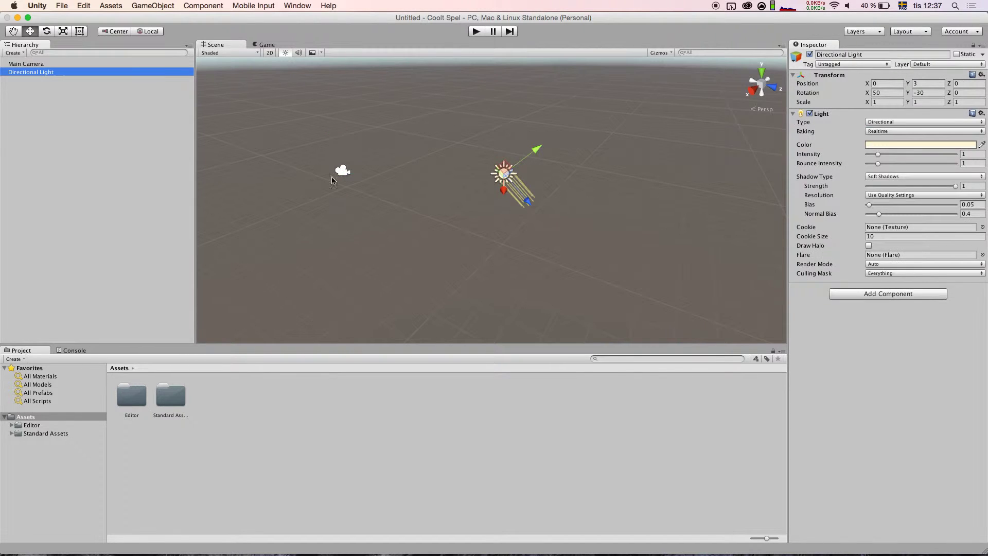
pyautogui.click(404, 135)
pyautogui.click(34, 72)
pyautogui.click(28, 63)
pyautogui.click(34, 72)
pyautogui.click(60, 194)
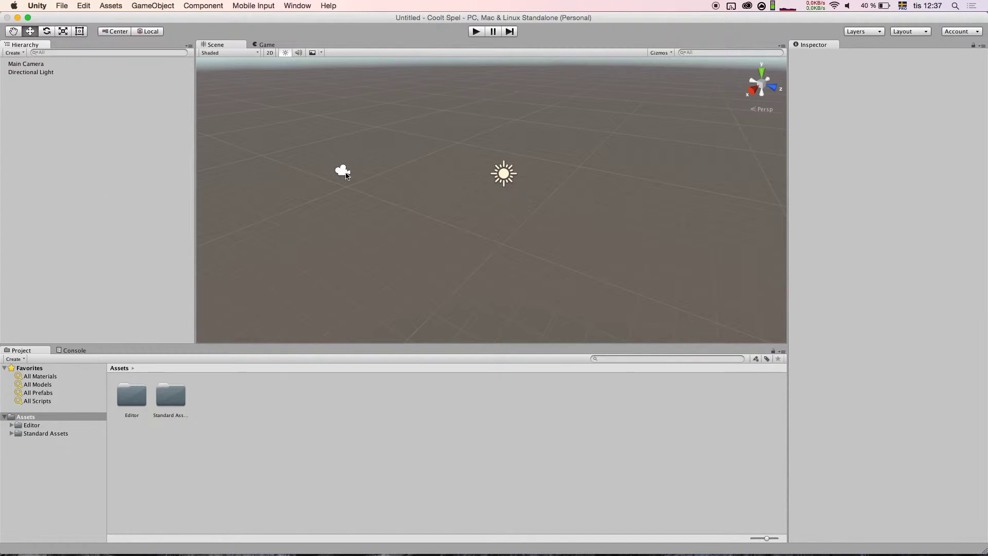
pyautogui.click(65, 64)
pyautogui.click(65, 72)
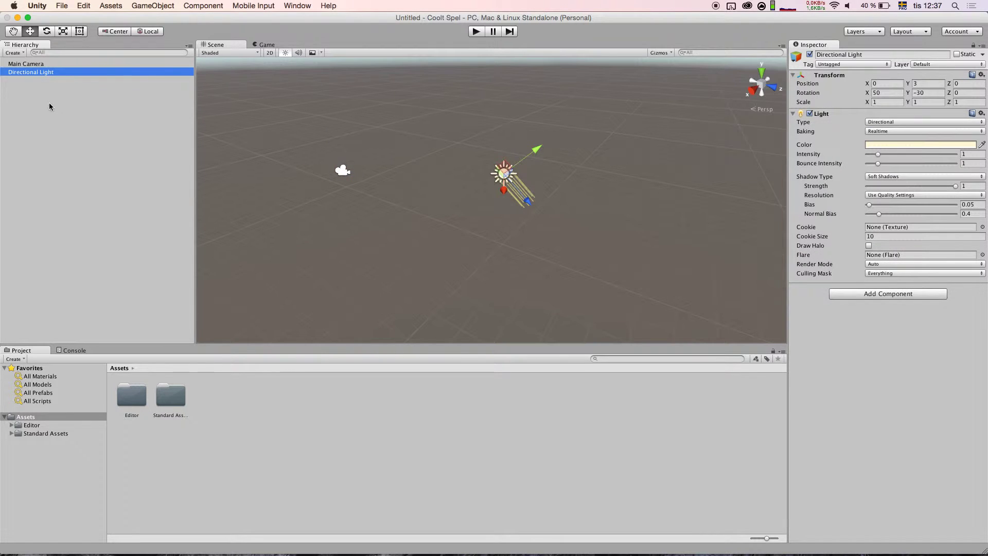
pyautogui.click(29, 64)
pyautogui.click(29, 72)
pyautogui.click(40, 63)
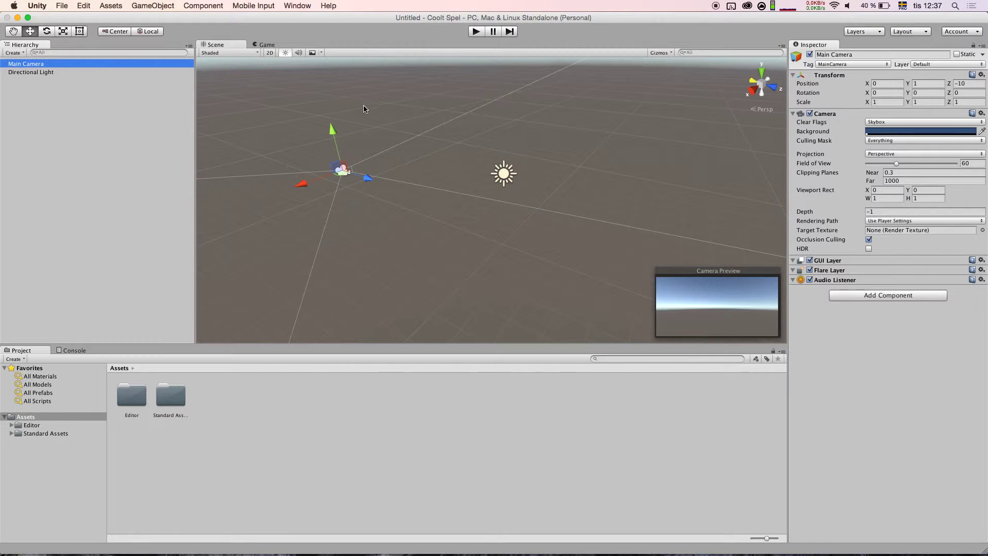
pyautogui.moveTo(332, 125); pyautogui.dragTo(347, 135)
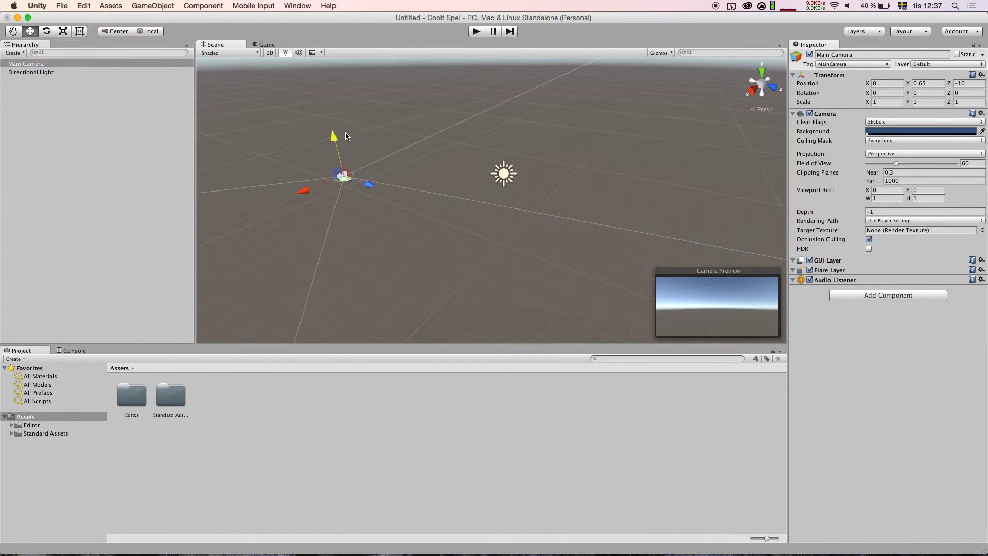
# Tilt the Main Camera slightly and check its view in the Game tab
pyautogui.press('e')
pyautogui.moveTo(368, 211)
pyautogui.mouseDown()
pyautogui.moveTo(332, 113)
pyautogui.moveTo(600, 307)
pyautogui.mouseUp()
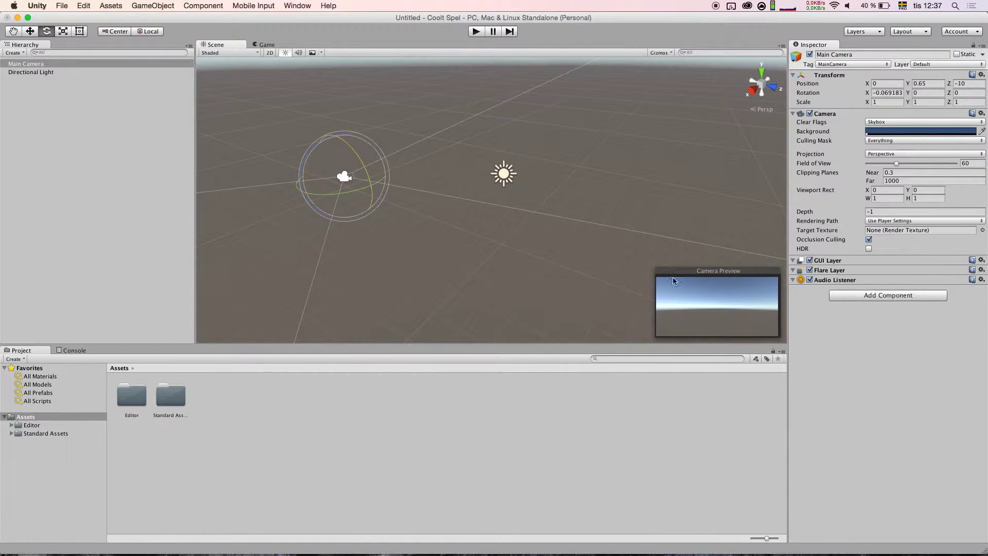
pyautogui.click(267, 45)
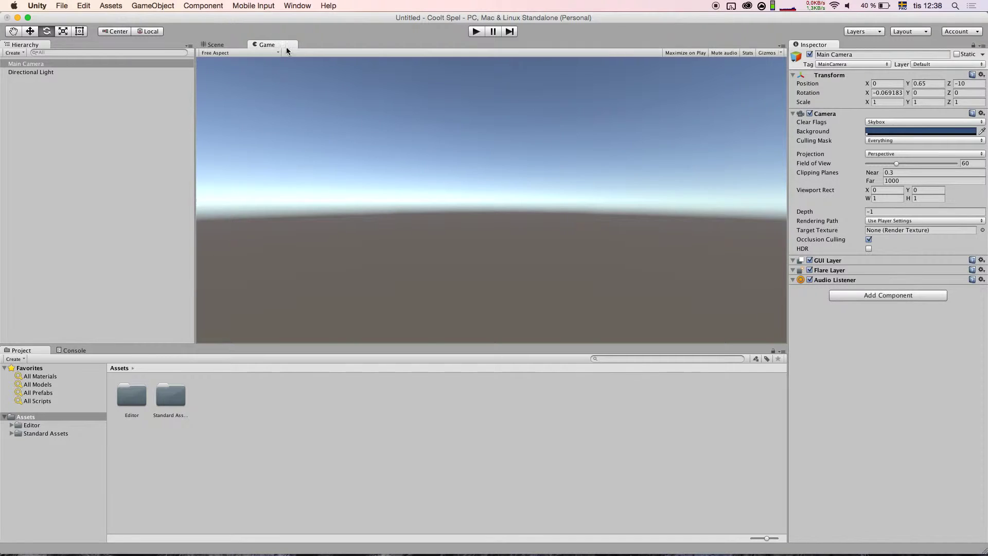
pyautogui.click(216, 45)
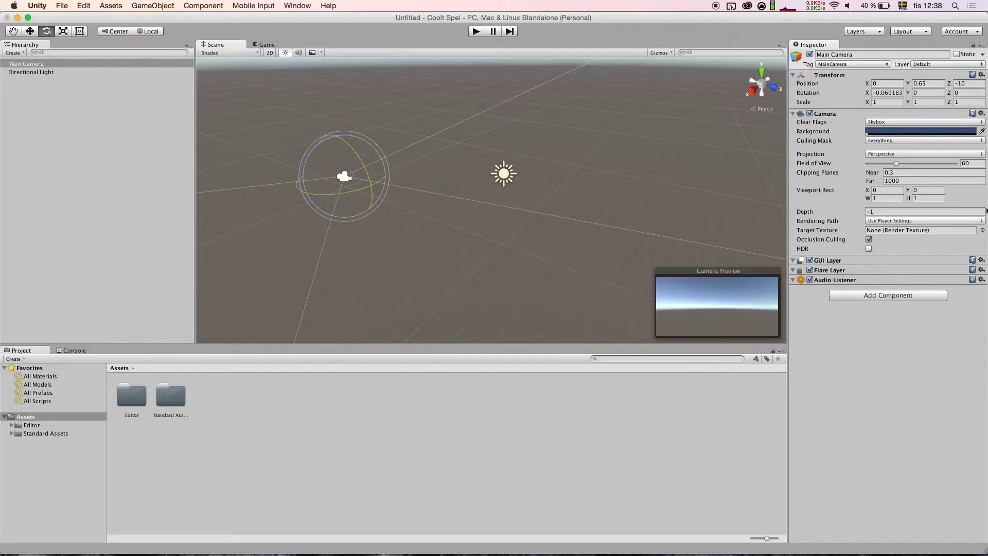
pyautogui.click(880, 123)
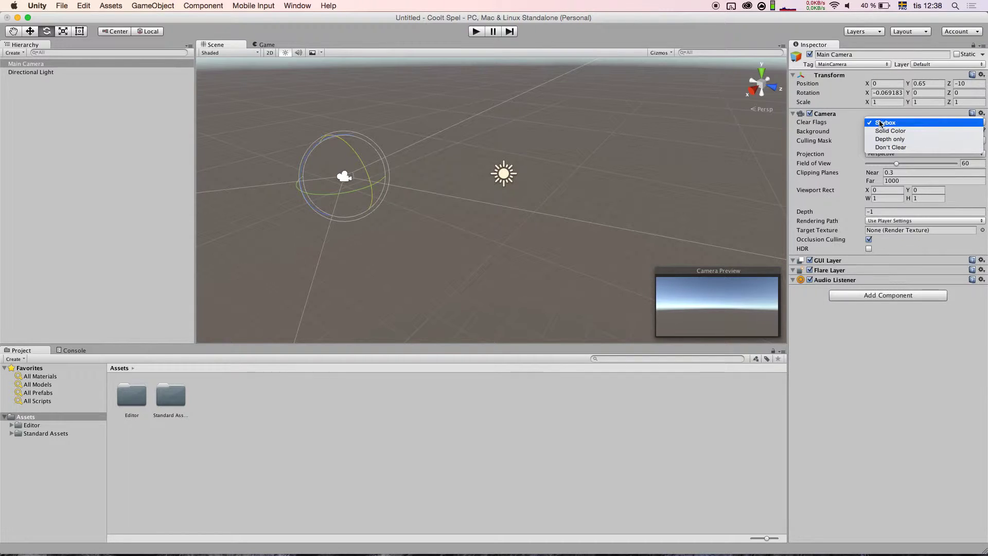
pyautogui.click(921, 133)
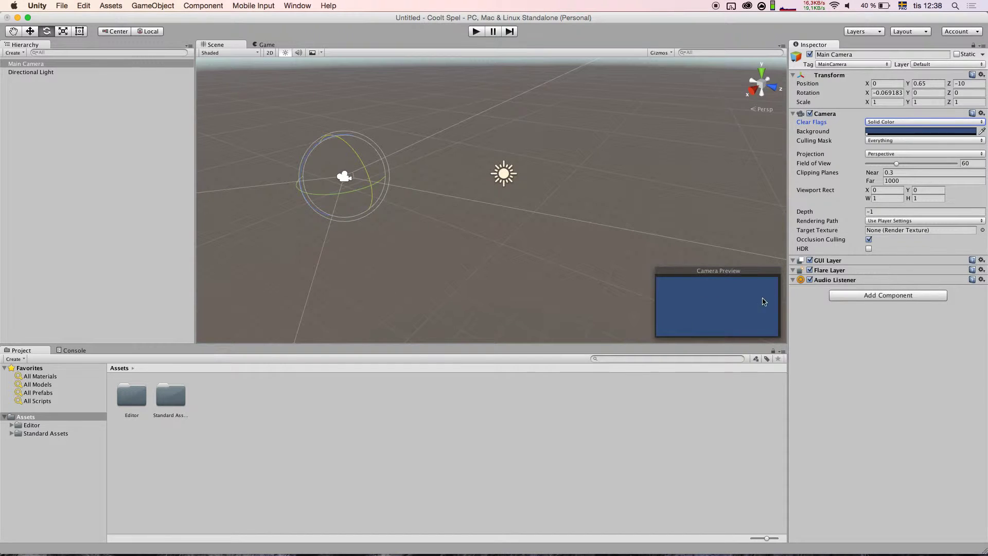
pyautogui.moveTo(493, 235)
pyautogui.keyDown('alt'); pyautogui.mouseDown()
pyautogui.moveTo(482, 192)
pyautogui.moveTo(482, 203)
pyautogui.mouseUp(); pyautogui.keyUp('alt')
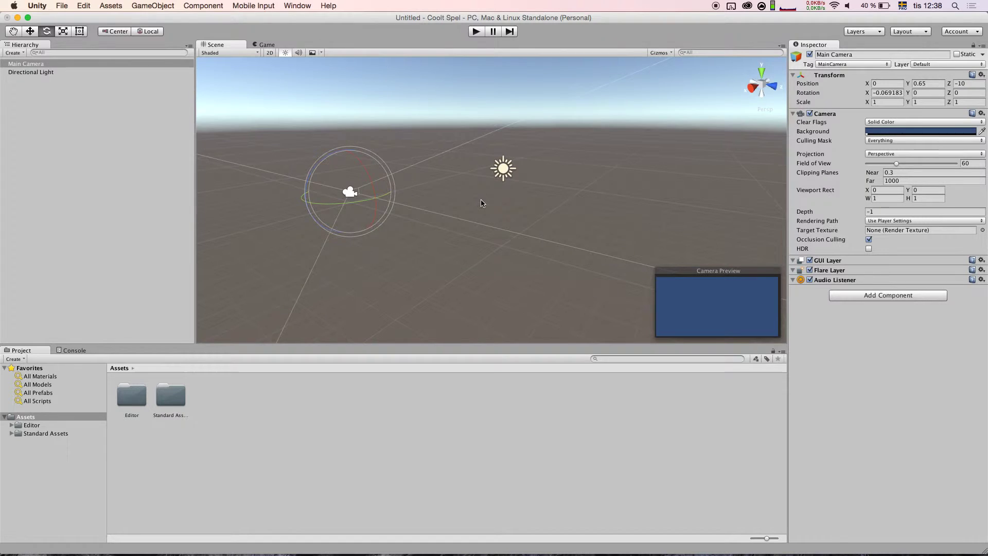
pyautogui.click(462, 95)
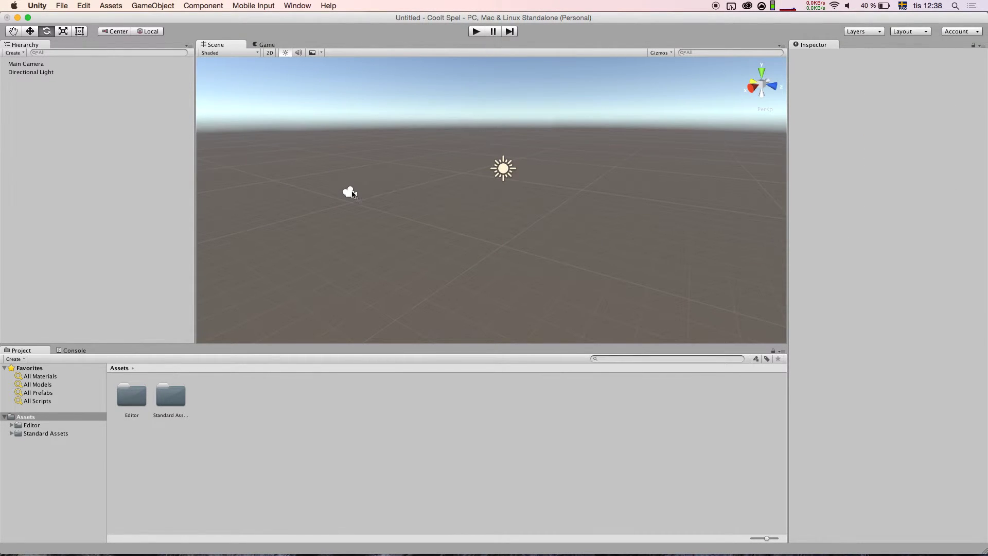
pyautogui.click(352, 193)
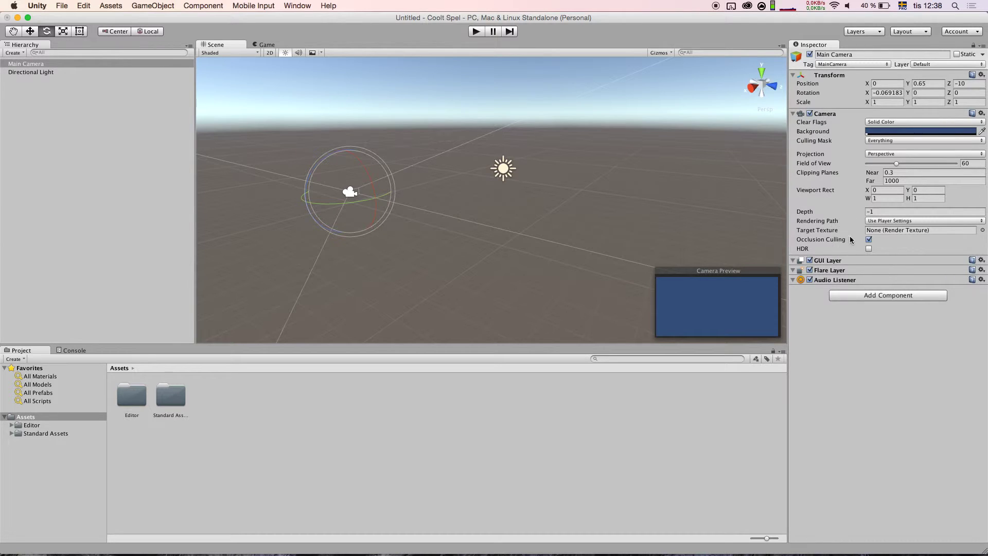
pyautogui.click(892, 122)
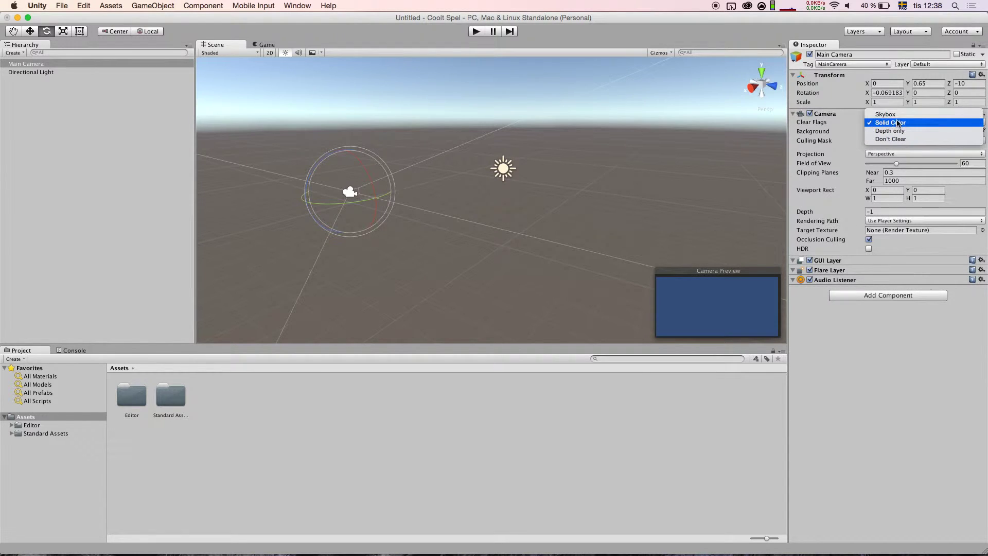
pyautogui.click(892, 112)
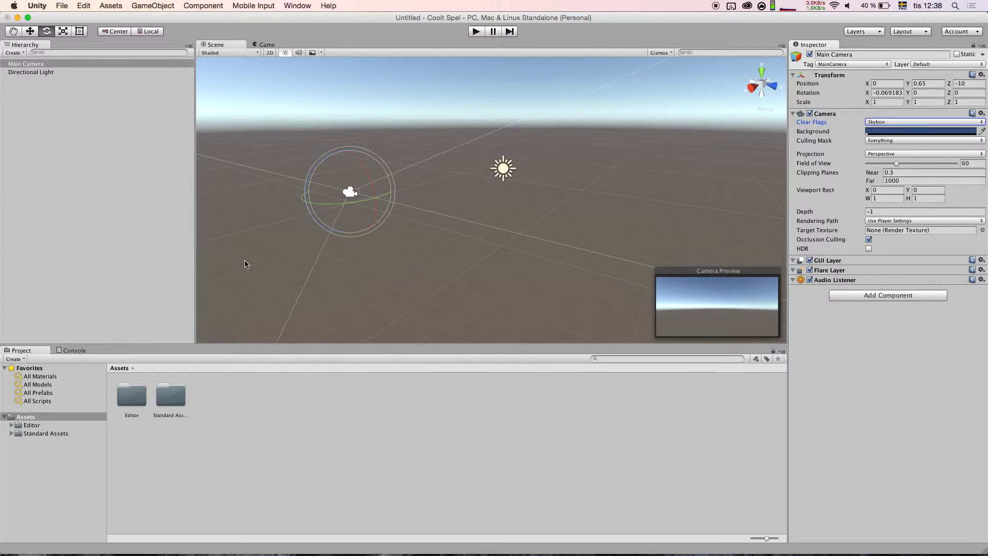
pyautogui.click(78, 283)
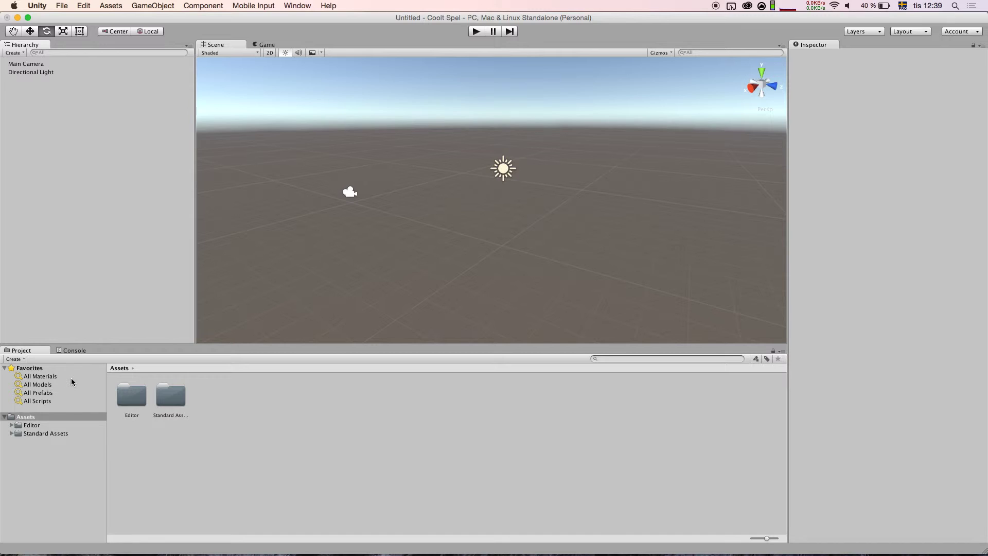
pyautogui.click(4, 418)
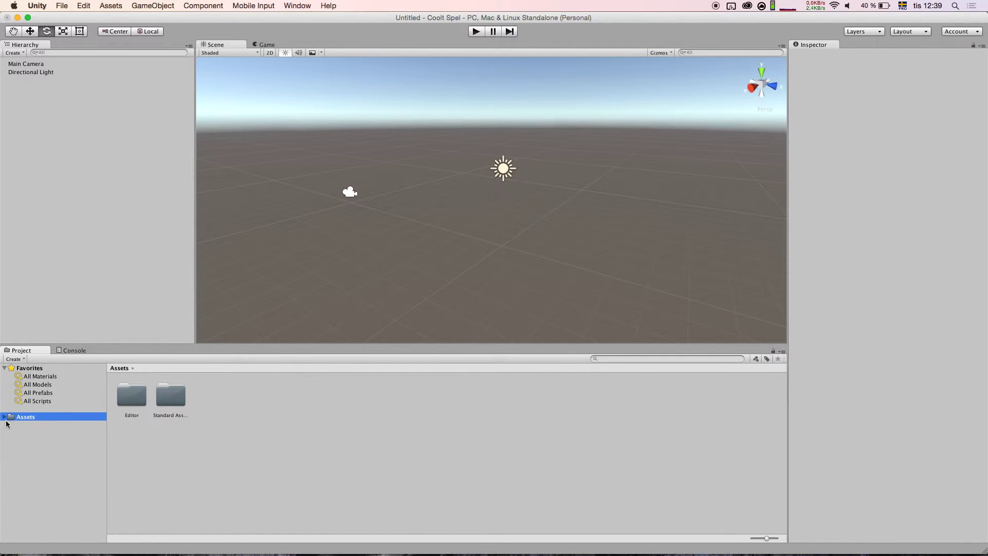
# Browse Assets > Standard Assets > Vehicles and open the Aircraft Prefabs folder
pyautogui.click(5, 417)
pyautogui.click(11, 433)
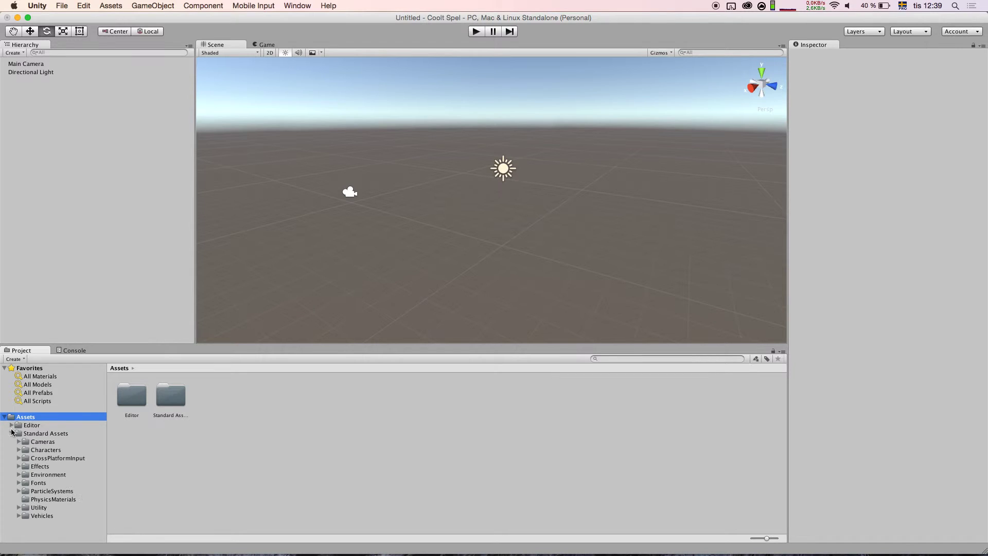
pyautogui.click(12, 436)
pyautogui.click(13, 435)
pyautogui.click(44, 441)
pyautogui.click(47, 458)
pyautogui.click(46, 449)
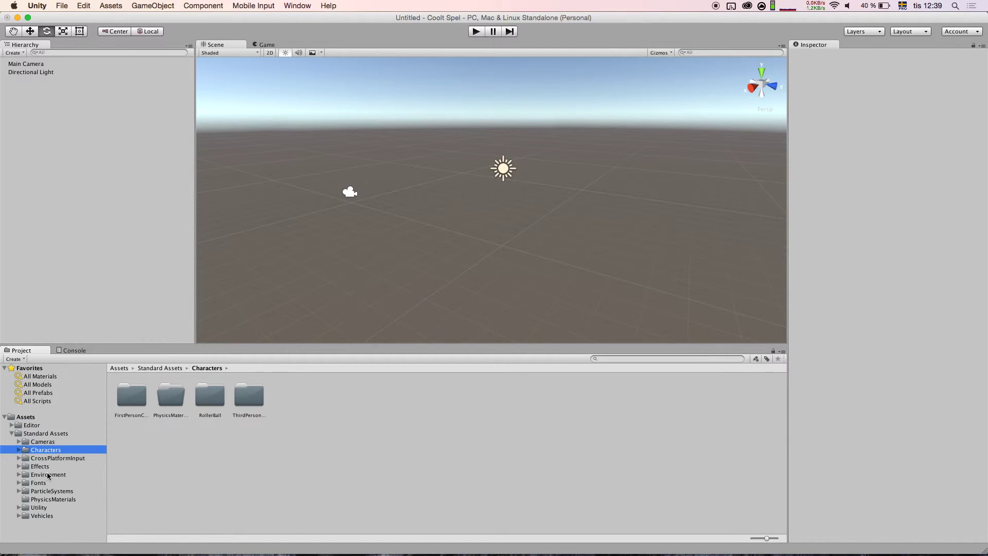
pyautogui.click(43, 518)
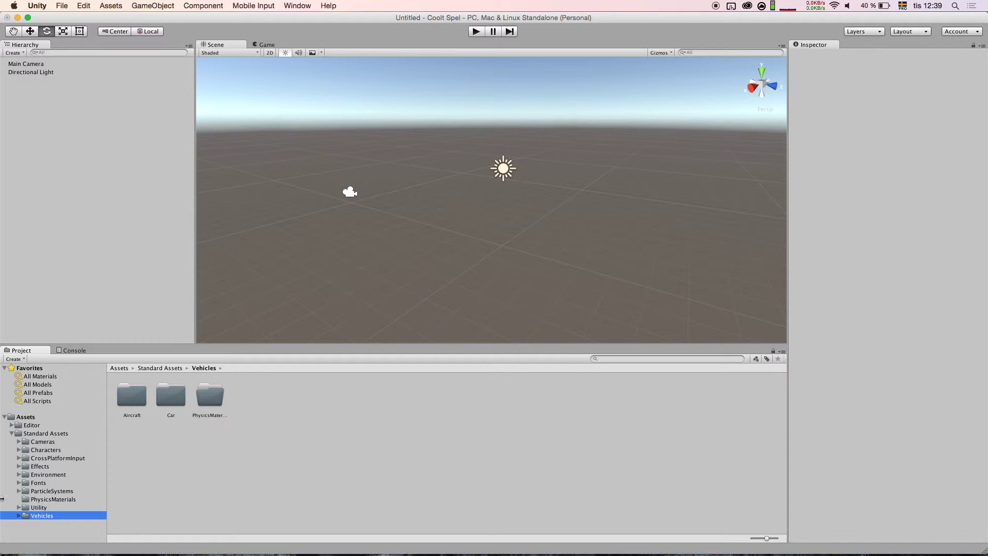
pyautogui.doubleClick(132, 401)
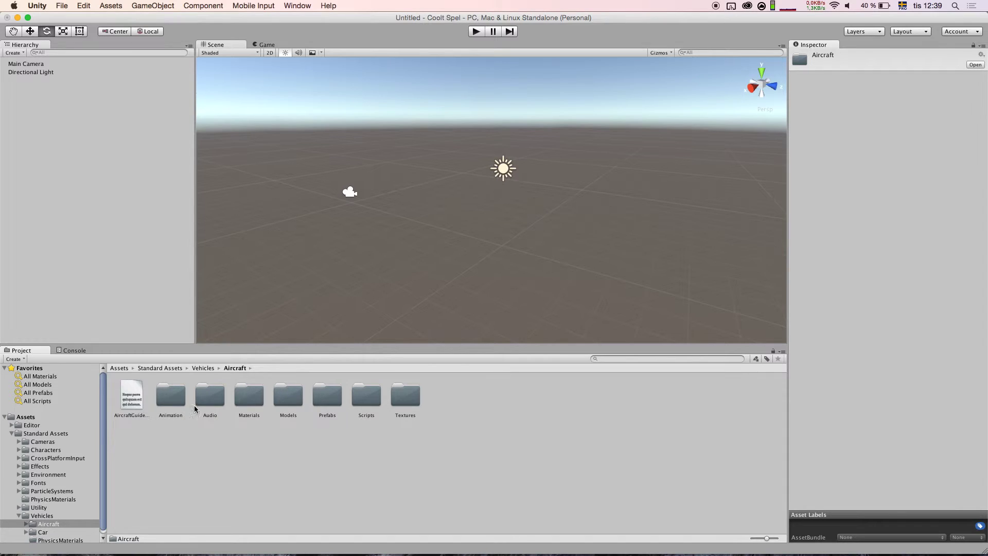
pyautogui.doubleClick(325, 402)
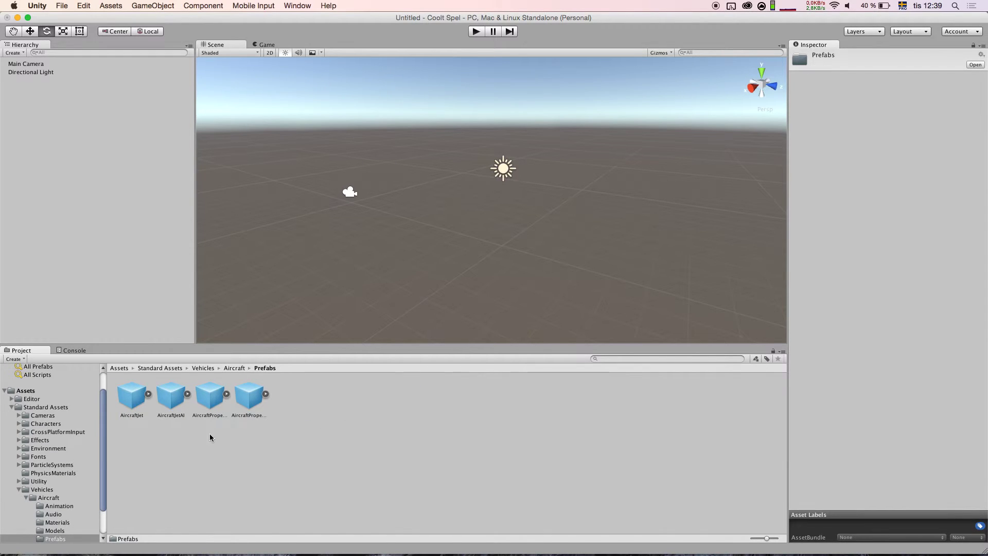
# Place the AircraftJet prefab in the scene at about X 3.68, Y 1.18
pyautogui.moveTo(130, 407); pyautogui.dragTo(370, 240)
pyautogui.scroll(-5, 386, 183)
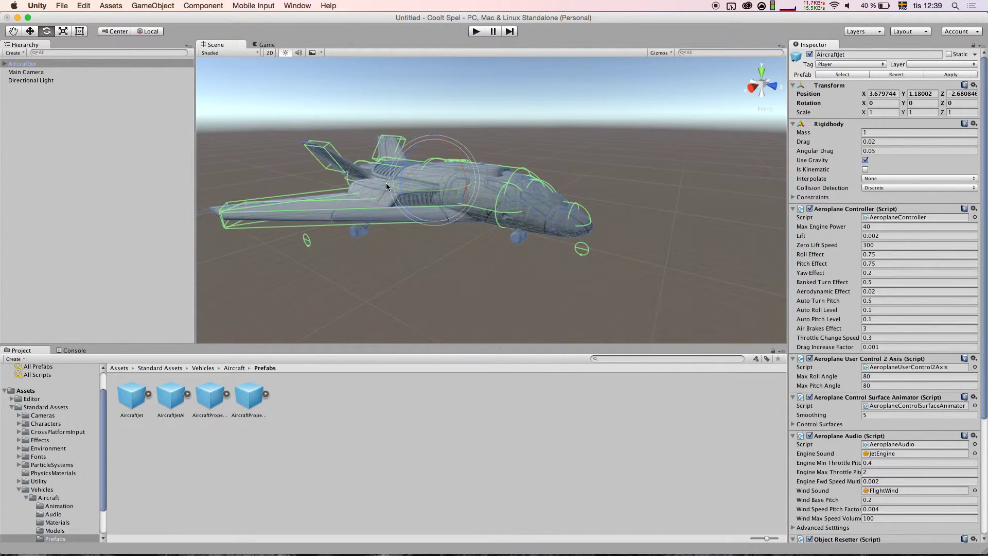
pyautogui.moveTo(386, 183)
pyautogui.keyDown('alt'); pyautogui.mouseDown()
pyautogui.moveTo(393, 165)
pyautogui.moveTo(350, 133)
pyautogui.mouseUp(); pyautogui.keyUp('alt')
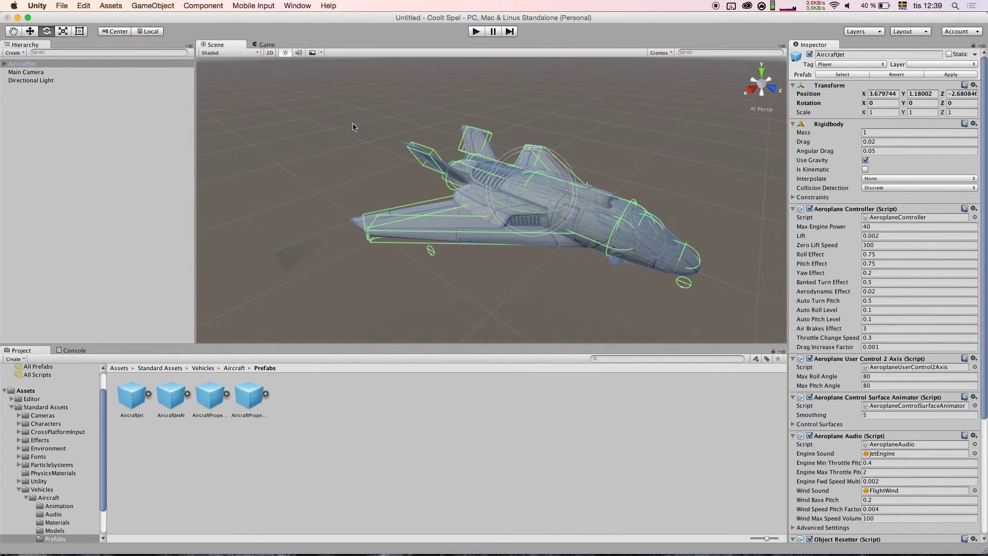
pyautogui.click(350, 132)
pyautogui.keyDown('alt'); pyautogui.moveTo(350, 132); pyautogui.dragTo(387, 99); pyautogui.keyUp('alt')
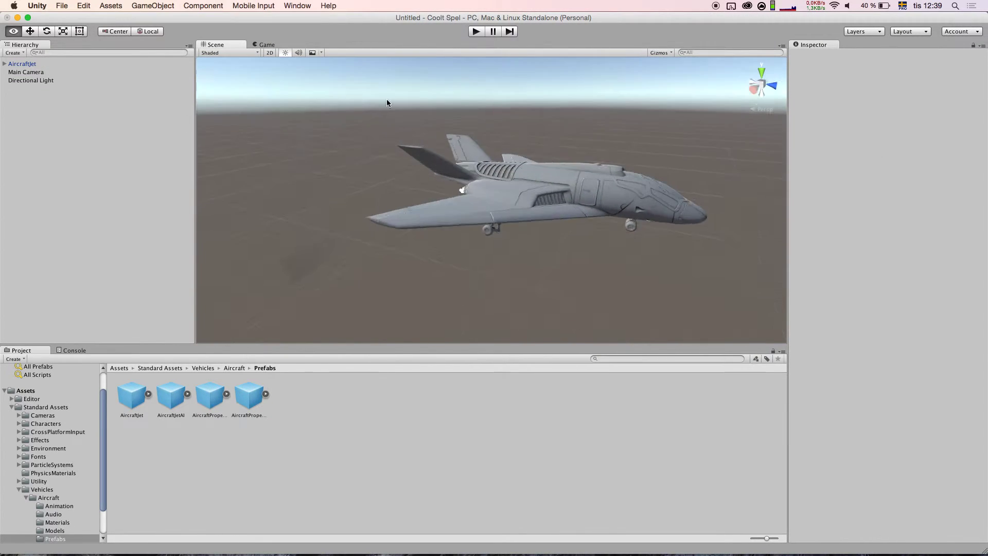
# Orbit and zoom around the jet to a front-left three-quarter view
pyautogui.click(510, 180)
pyautogui.scroll(5, 502, 180)
pyautogui.moveTo(490, 184)
pyautogui.keyDown('alt'); pyautogui.mouseDown()
pyautogui.moveTo(438, 178)
pyautogui.moveTo(418, 196)
pyautogui.moveTo(453, 168)
pyautogui.mouseUp(); pyautogui.keyUp('alt')
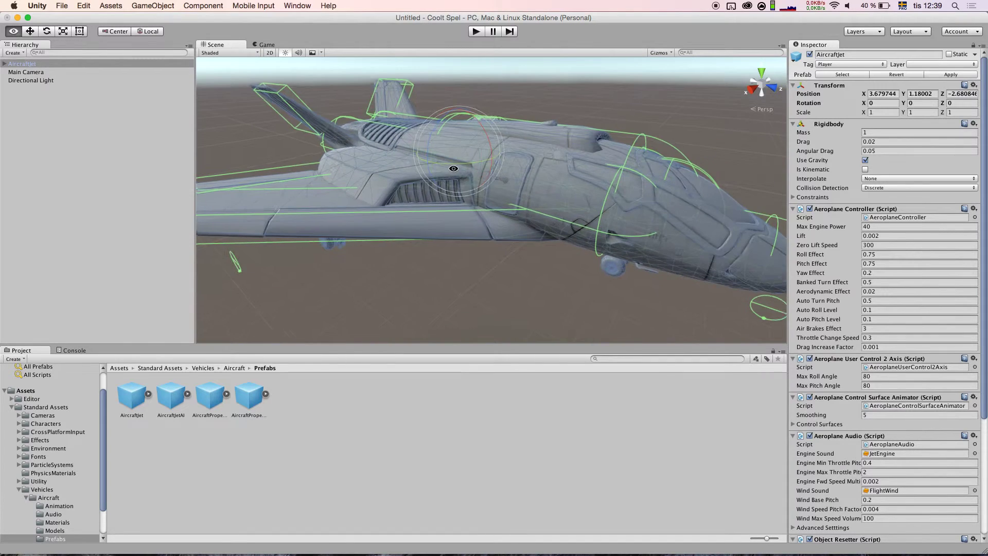
pyautogui.keyDown('alt'); pyautogui.moveTo(453, 168); pyautogui.dragTo(284, 207); pyautogui.keyUp('alt')
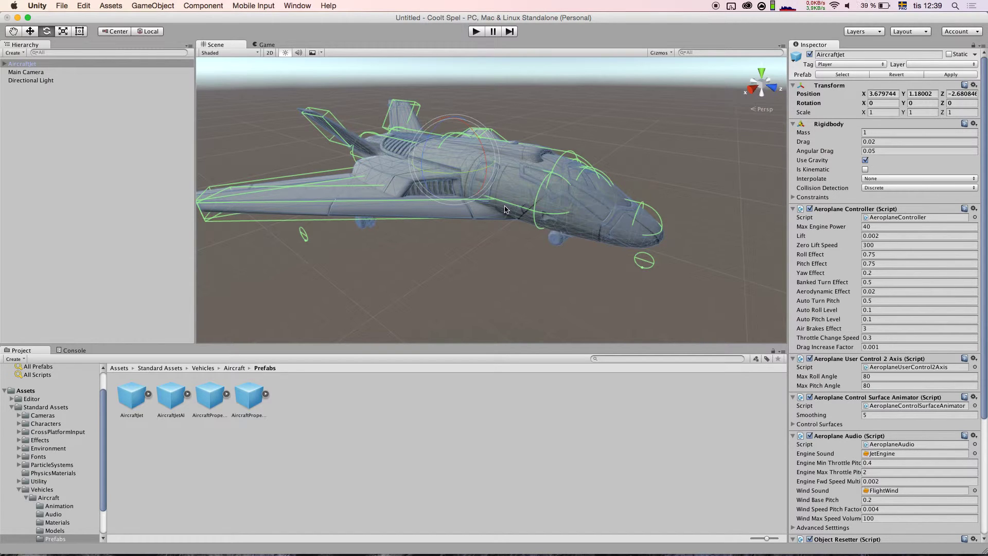
pyautogui.scroll(-3, 58, 495)
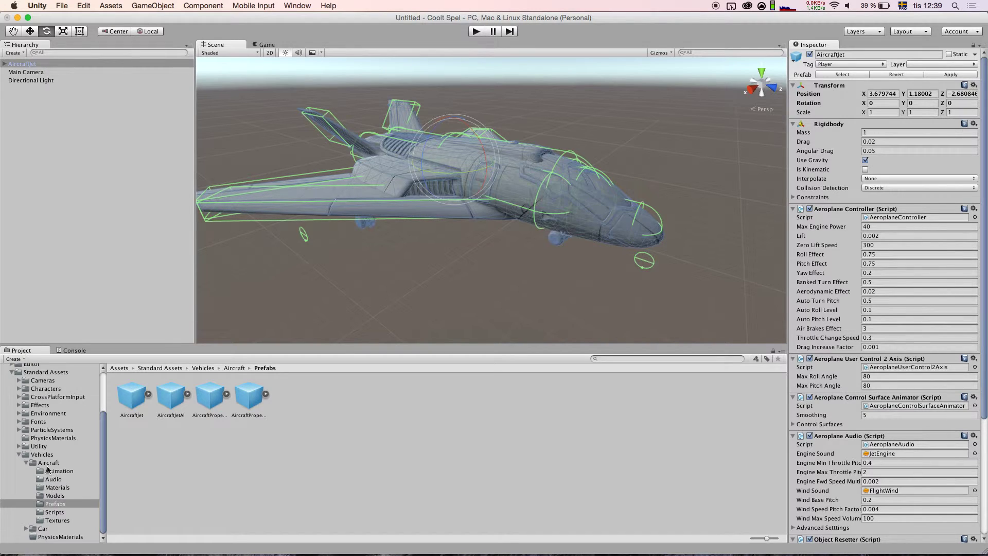
# Place the ThirdPersonController prefab from Characters > ThirdPersonCharacter > Prefabs beside the jet
pyautogui.click(19, 455)
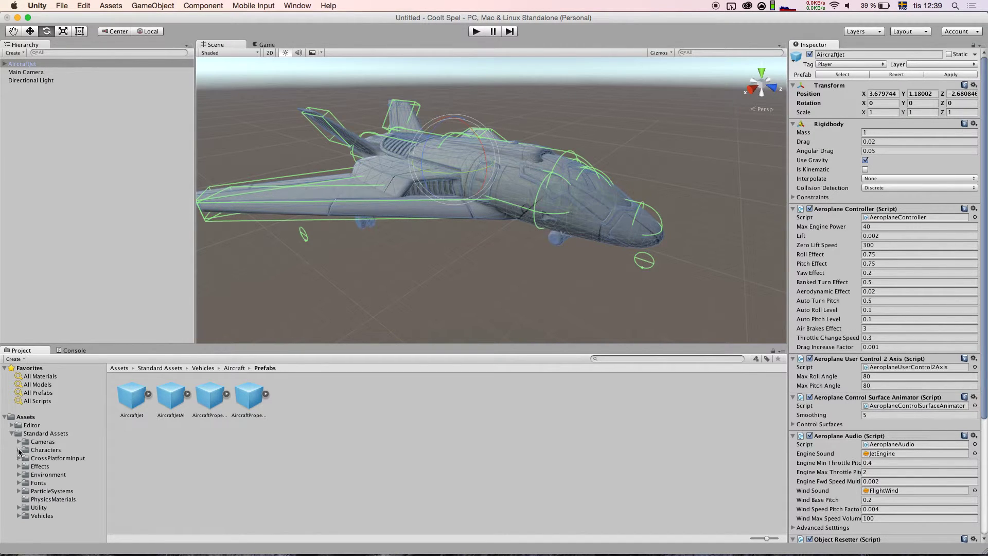
pyautogui.click(19, 450)
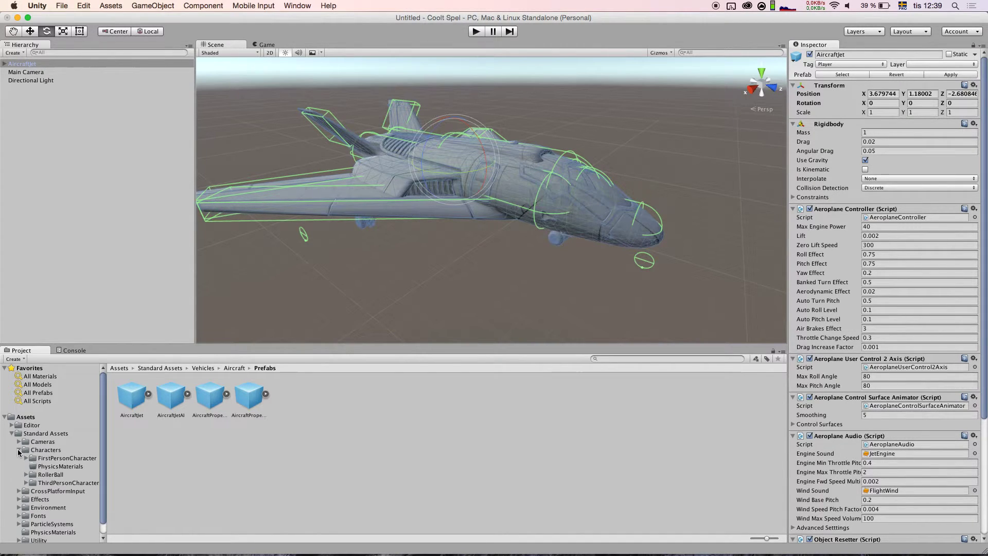
pyautogui.click(33, 483)
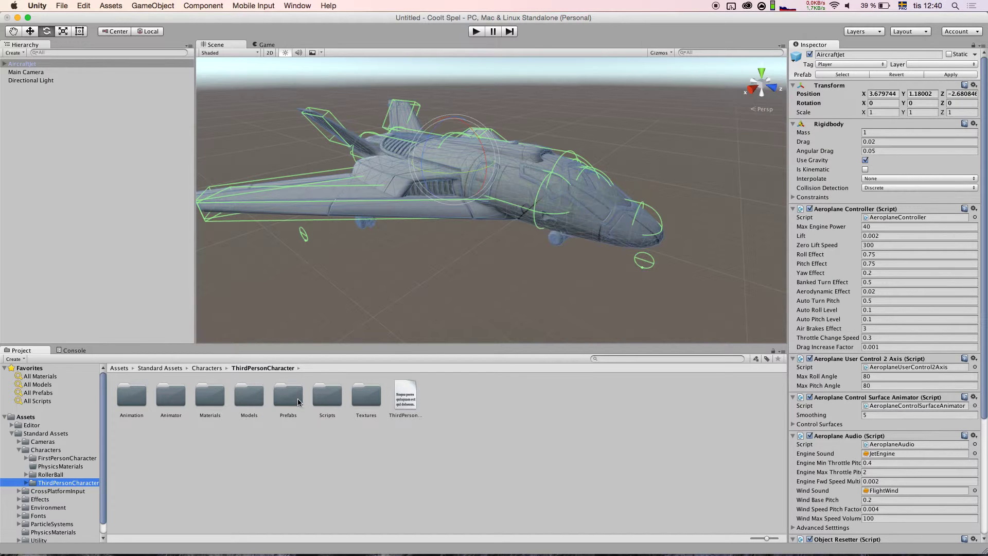
pyautogui.doubleClick(282, 404)
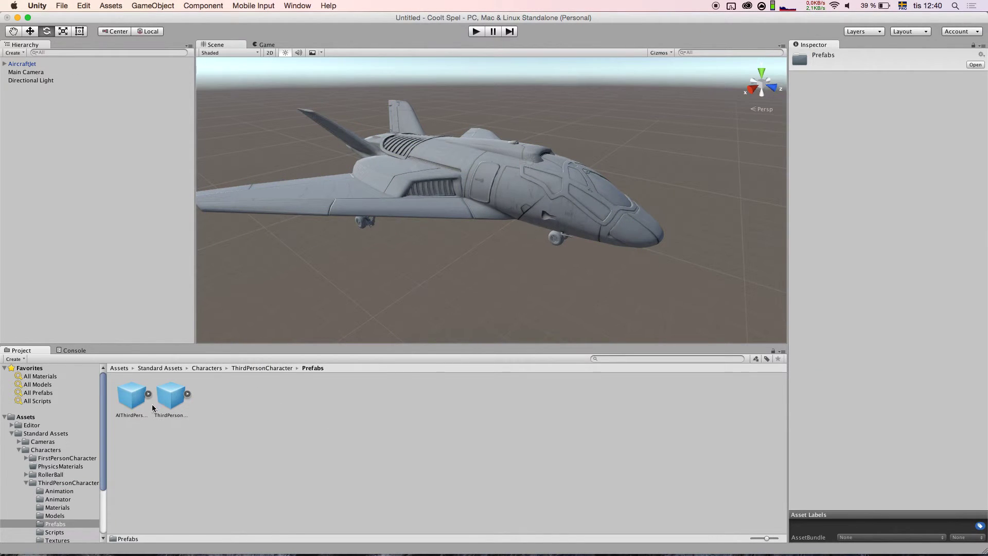
pyautogui.moveTo(171, 396); pyautogui.dragTo(498, 251)
pyautogui.moveTo(498, 251); pyautogui.dragTo(491, 259)
# Orbit, pan and zoom to frame the character and view the jet from a lower angle
pyautogui.click(540, 285)
pyautogui.moveTo(560, 260)
pyautogui.keyDown('alt'); pyautogui.mouseDown()
pyautogui.moveTo(429, 180)
pyautogui.moveTo(515, 284)
pyautogui.mouseUp(); pyautogui.keyUp('alt')
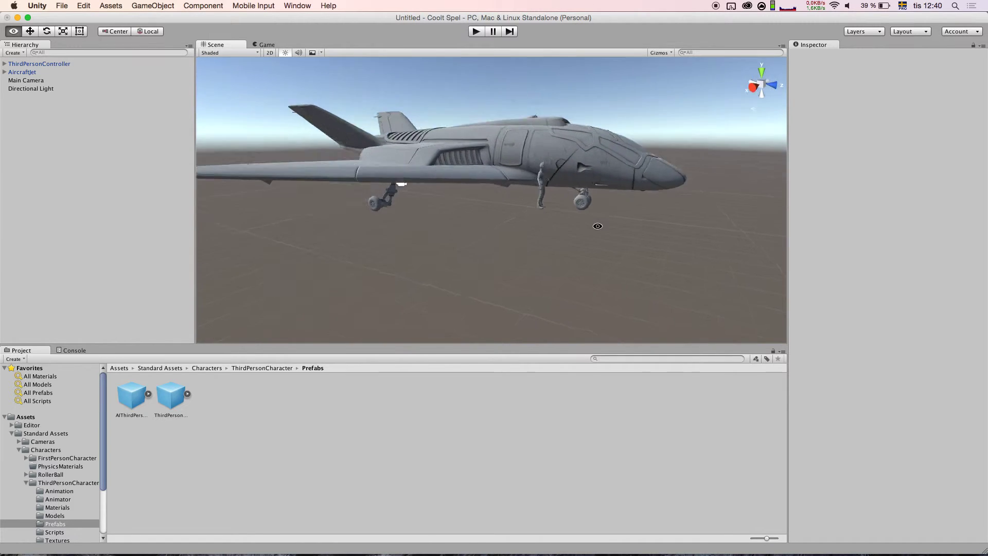
pyautogui.scroll(-6, 454, 269)
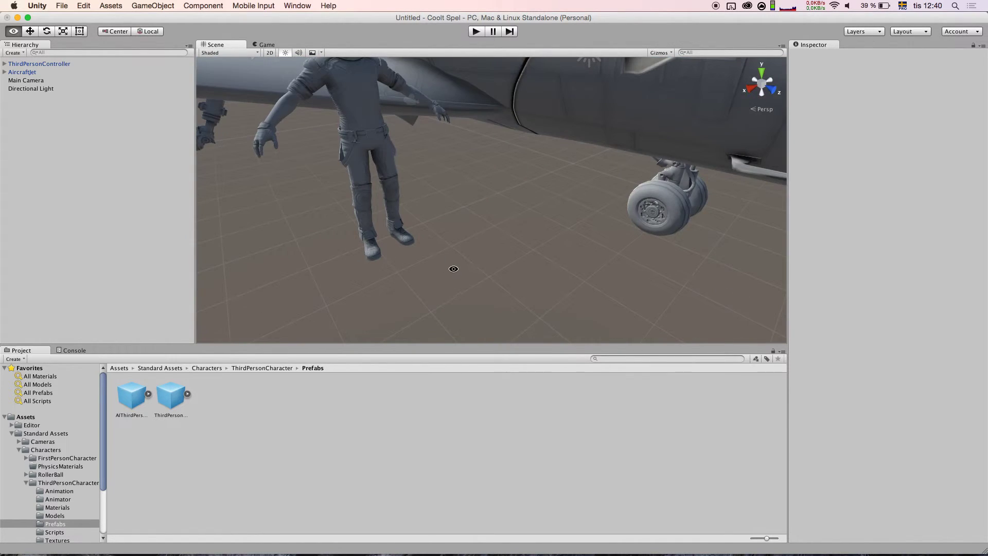
pyautogui.scroll(-5, 431, 242)
pyautogui.moveTo(432, 242)
pyautogui.mouseDown()
pyautogui.moveTo(500, 205)
pyautogui.moveTo(494, 196)
pyautogui.moveTo(505, 200)
pyautogui.mouseUp()
pyautogui.press('e')
pyautogui.scroll(-2, 530, 185)
pyautogui.keyDown('alt'); pyautogui.moveTo(504, 201); pyautogui.dragTo(279, 196, button='right'); pyautogui.keyUp('alt')
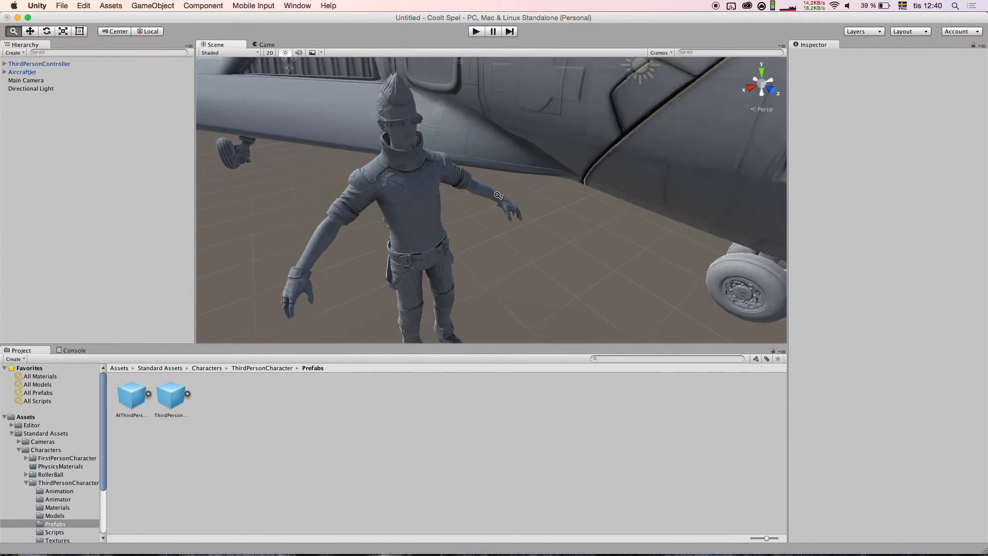
pyautogui.keyDown('alt'); pyautogui.moveTo(279, 196); pyautogui.dragTo(347, 198); pyautogui.keyUp('alt')
pyautogui.keyDown('alt'); pyautogui.moveTo(386, 199); pyautogui.dragTo(397, 215); pyautogui.keyUp('alt')
pyautogui.press('e')
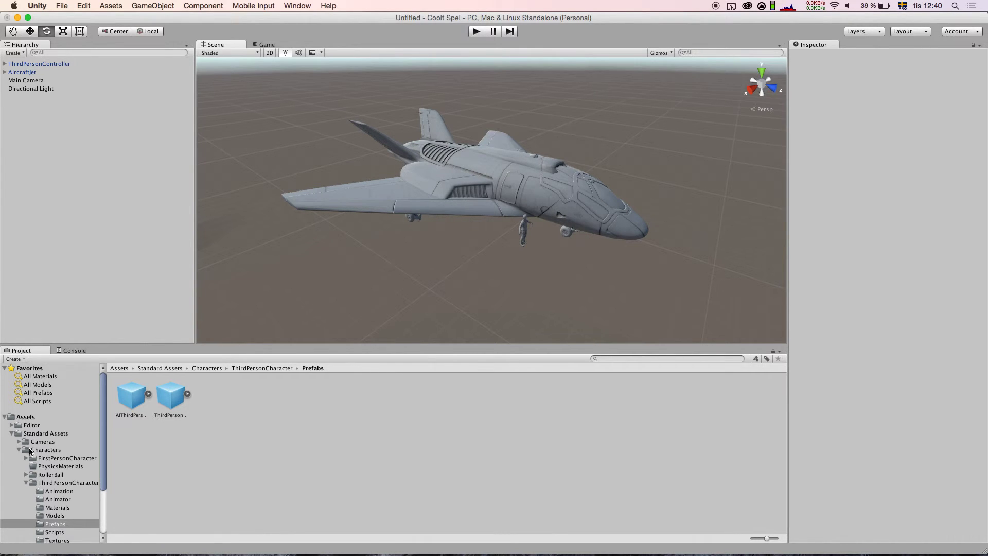
# Browse the RollerBall, PhysicsMaterials and Cameras folders, opening the camera Prefabs folder
pyautogui.click(41, 474)
pyautogui.click(39, 464)
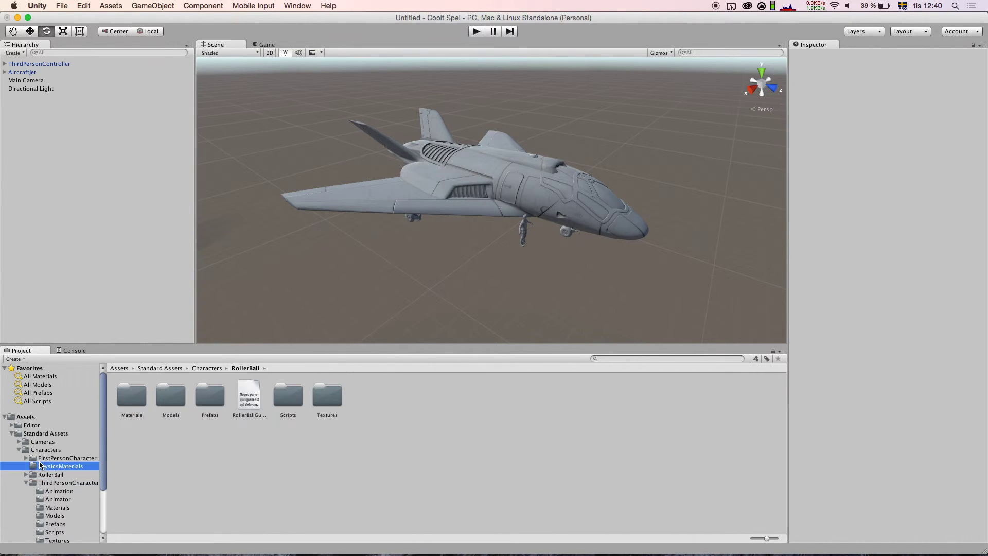
pyautogui.click(33, 444)
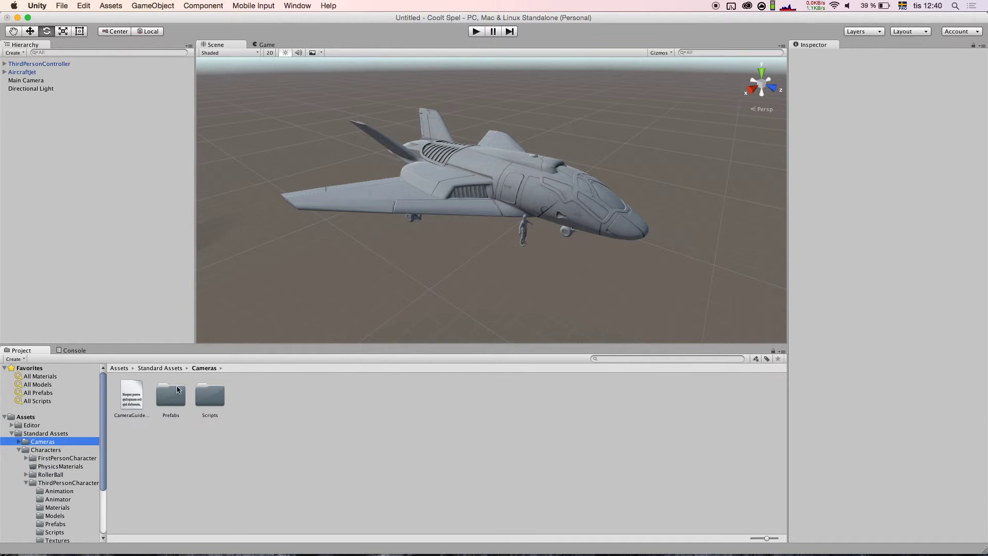
pyautogui.doubleClick(161, 401)
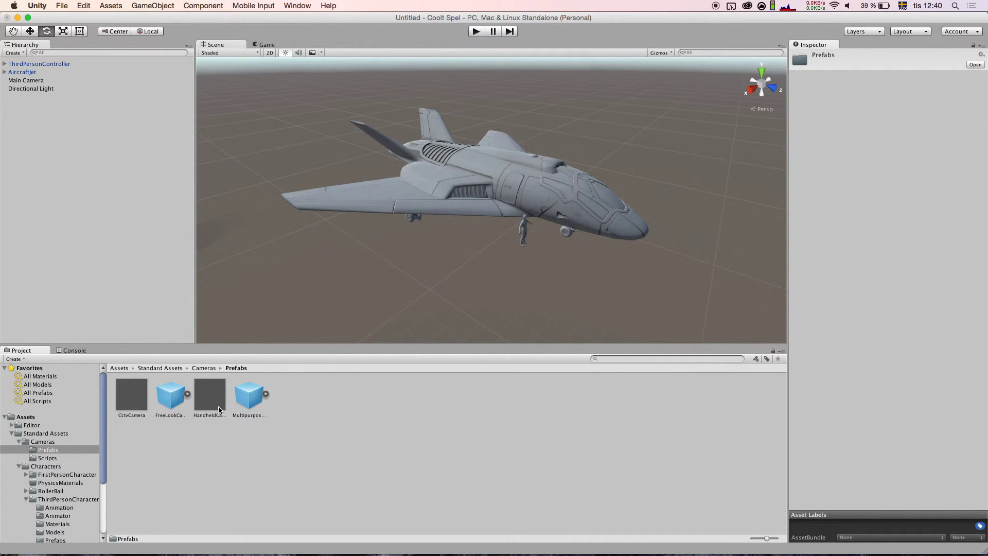
pyautogui.scroll(-2, 43, 468)
pyautogui.scroll(-3, 43, 475)
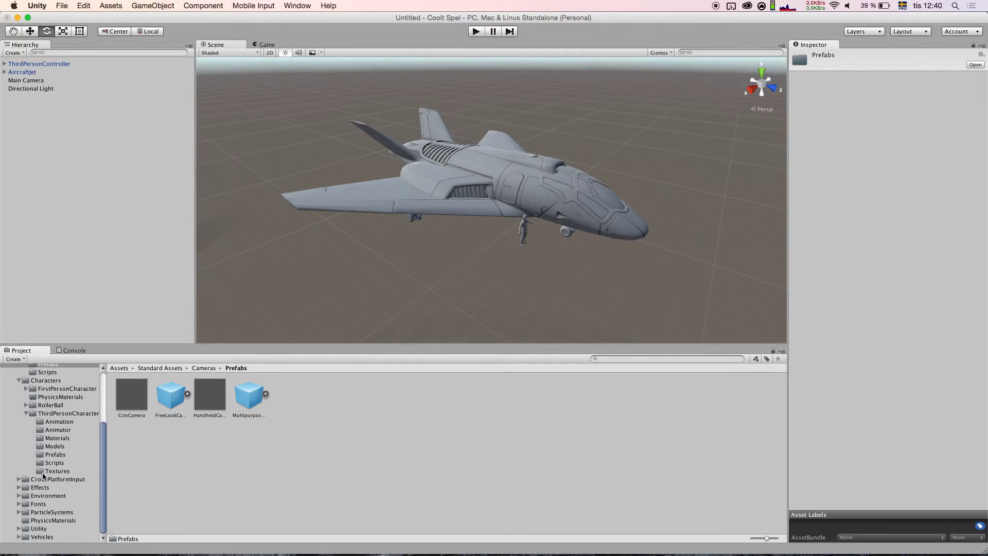
# Expand the CrossPlatformInput folder in the Project tree
pyautogui.click(18, 479)
pyautogui.scroll(1, 65, 449)
pyautogui.scroll(3, 65, 449)
pyautogui.scroll(-4, 56, 478)
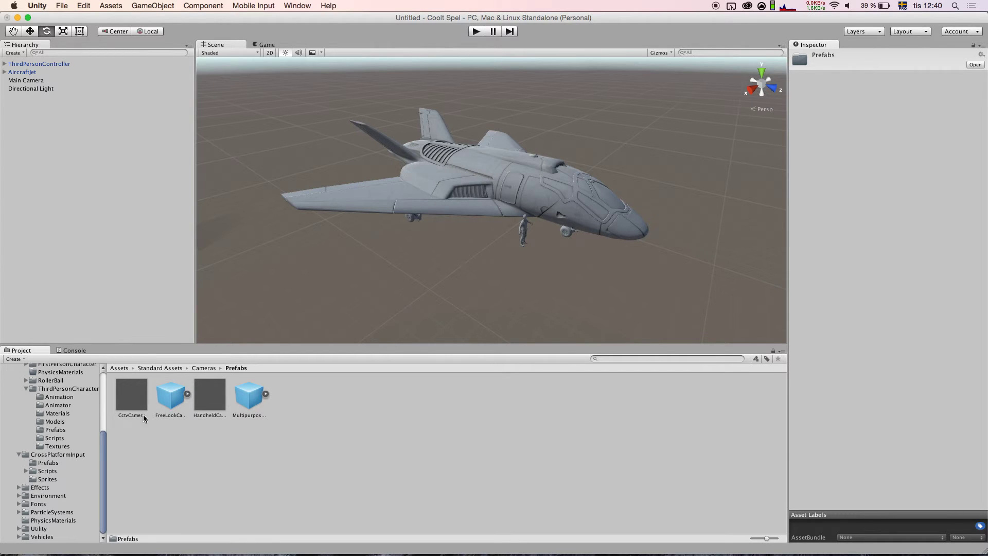
# Show ThirdPersonCharacter > Models with the Ethan model, and select the AircraftJet in the scene
pyautogui.click(54, 430)
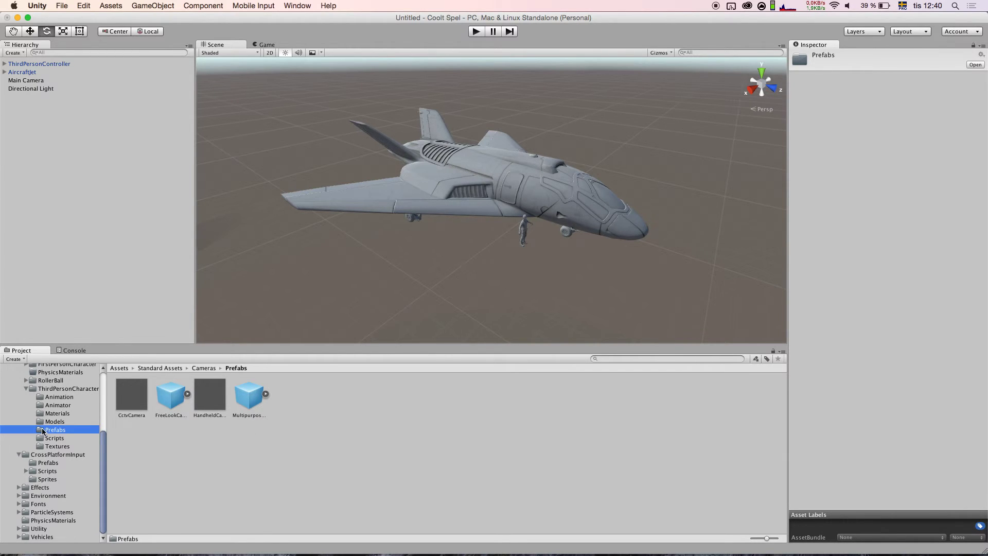
pyautogui.click(51, 438)
pyautogui.click(46, 462)
pyautogui.click(44, 495)
pyautogui.click(54, 430)
pyautogui.click(58, 421)
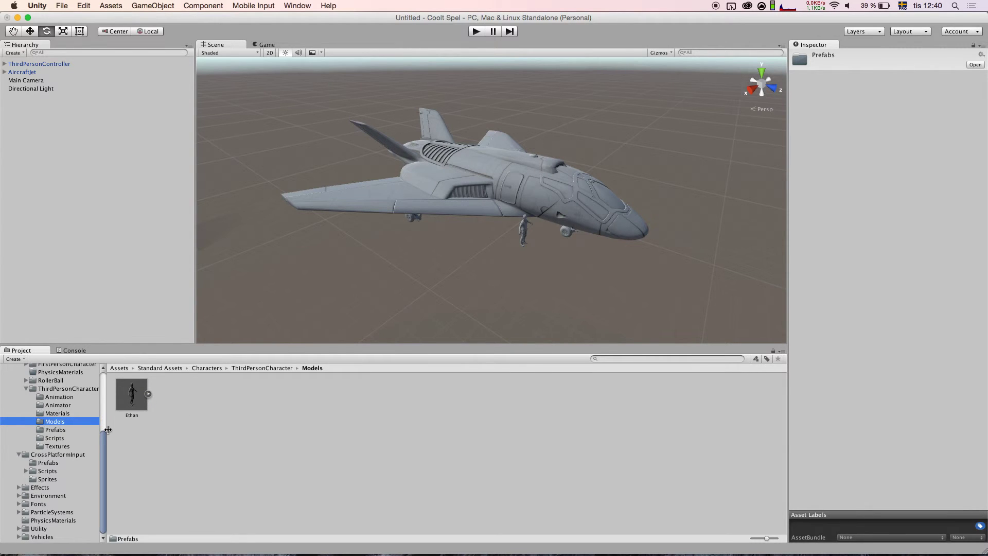
pyautogui.click(447, 164)
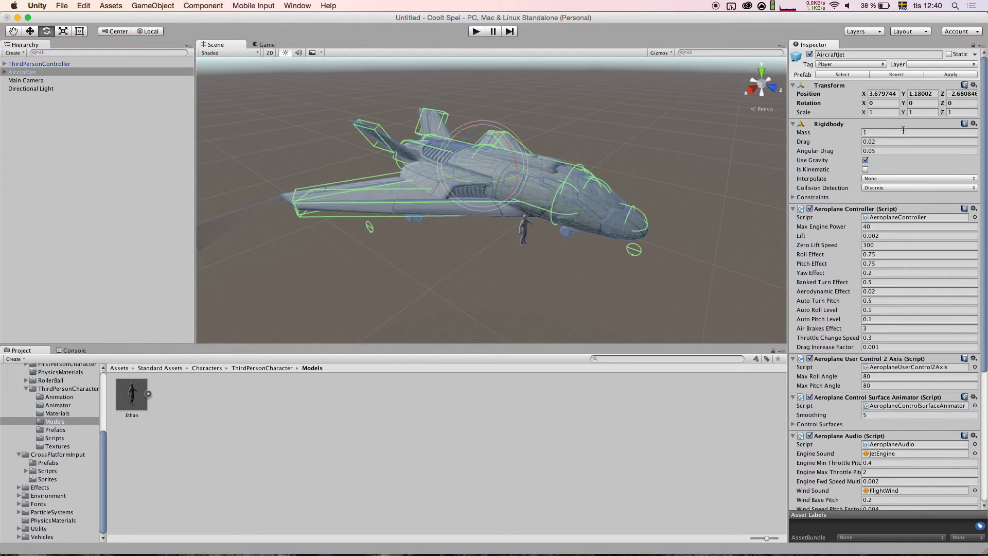
# Scroll the AircraftJet's Inspector from Rigidbody down to the Landing Gear script
pyautogui.scroll(-3, 923, 355)
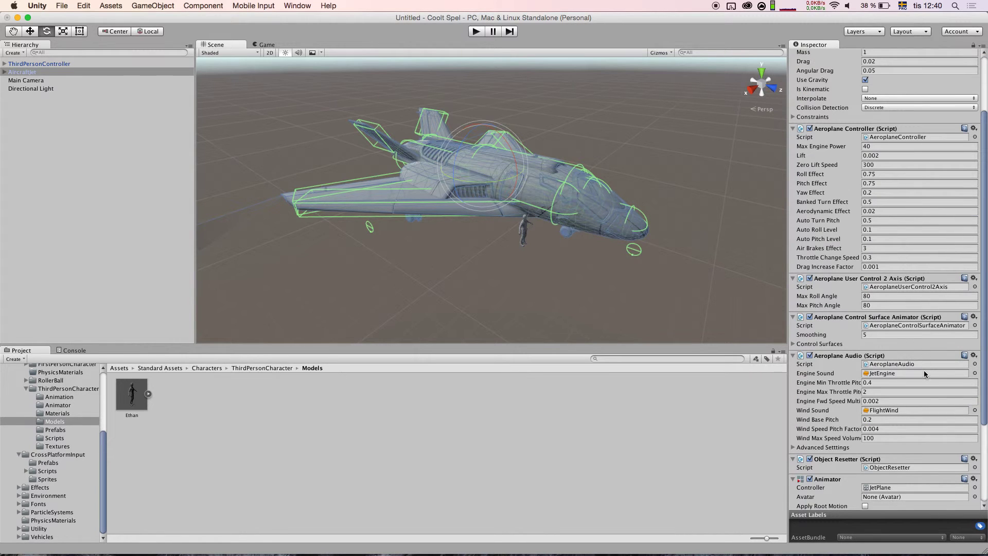
pyautogui.scroll(1, 924, 367)
pyautogui.scroll(-1, 861, 319)
pyautogui.scroll(1, 861, 321)
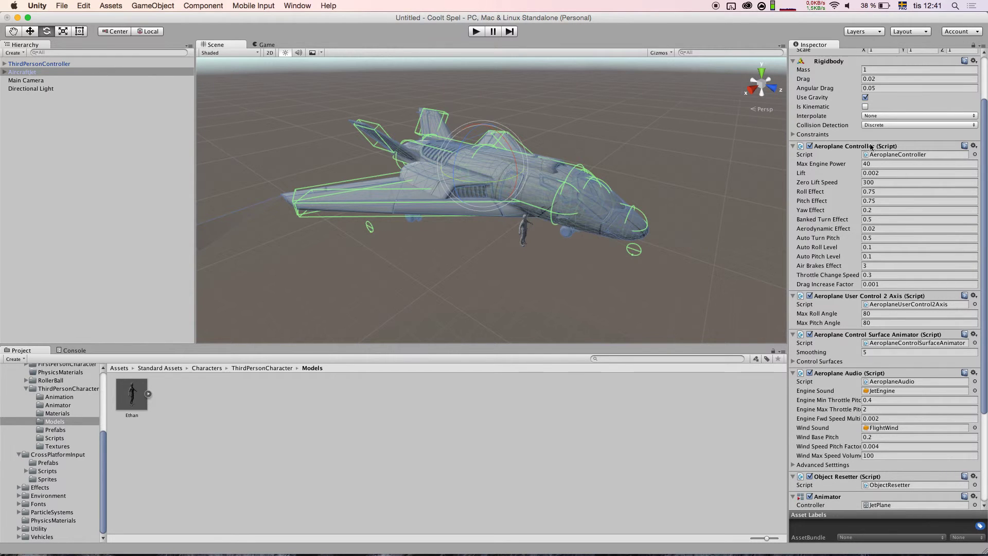
pyautogui.scroll(-5, 850, 260)
pyautogui.scroll(-5, 838, 255)
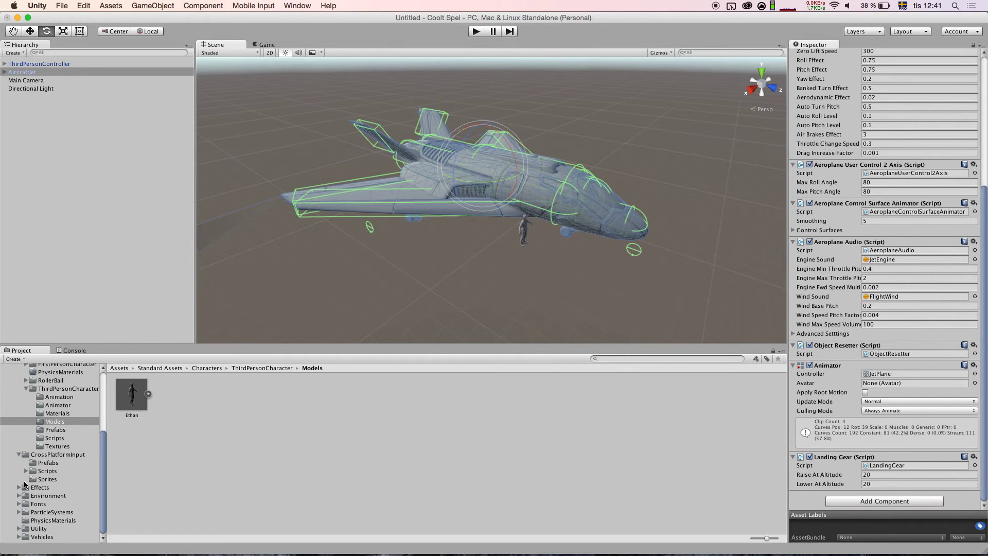
pyautogui.scroll(5, 28, 482)
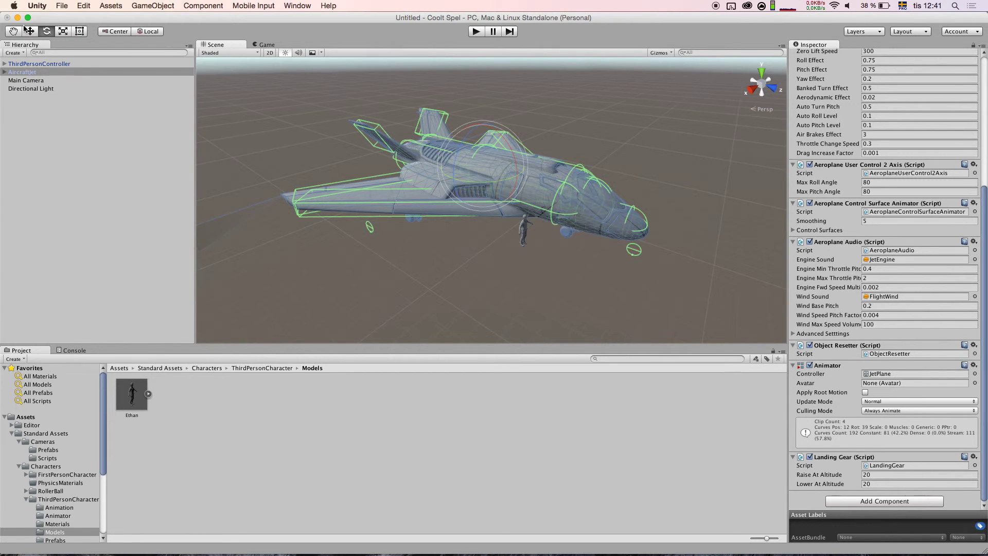
# Open the golf_unity project from File > Open Project, choosing Don't Save for the modified scene
pyautogui.click(66, 7)
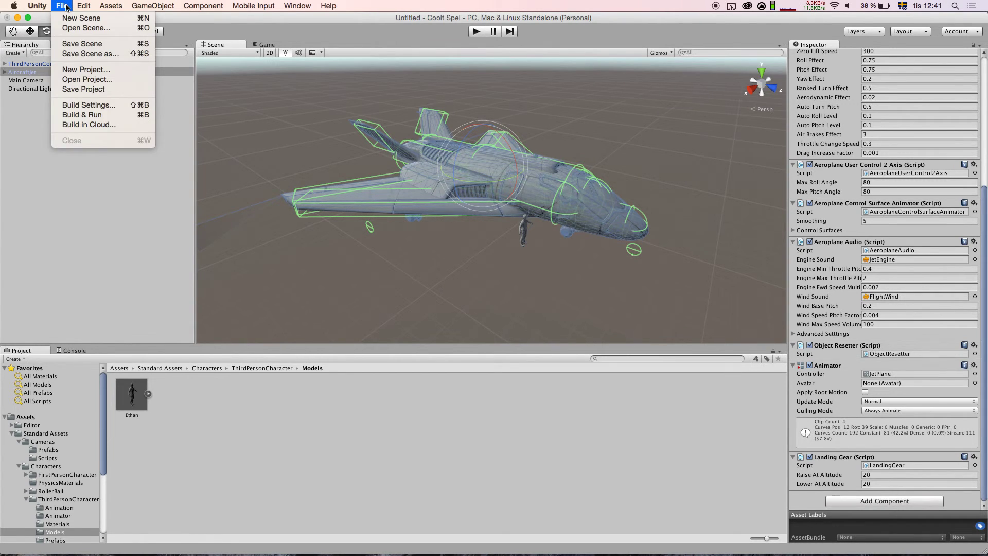
pyautogui.click(83, 78)
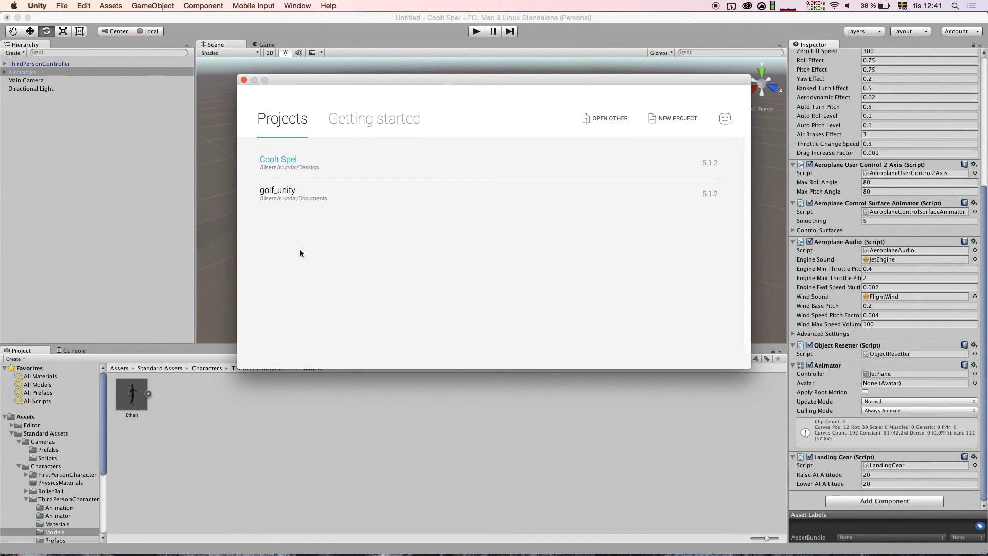
pyautogui.click(279, 193)
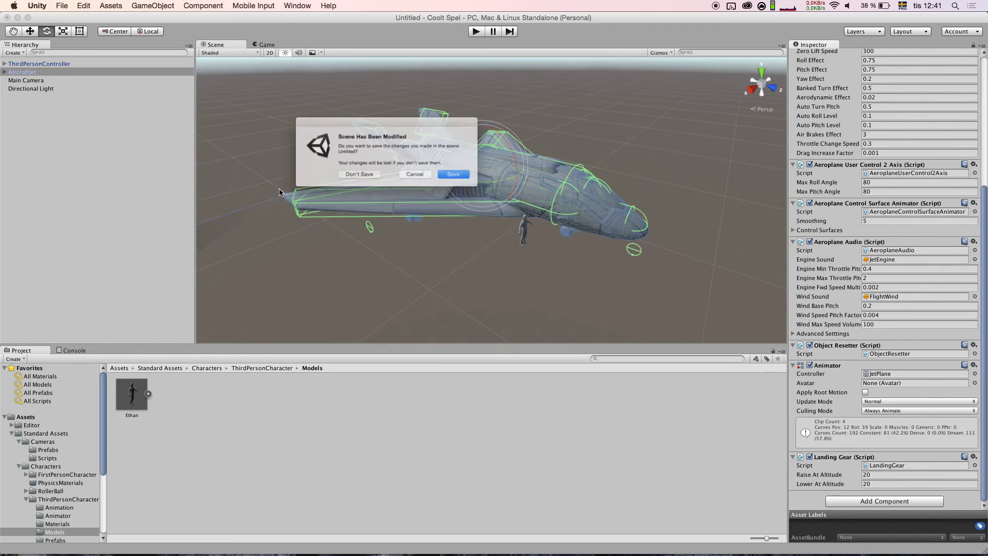
pyautogui.click(359, 182)
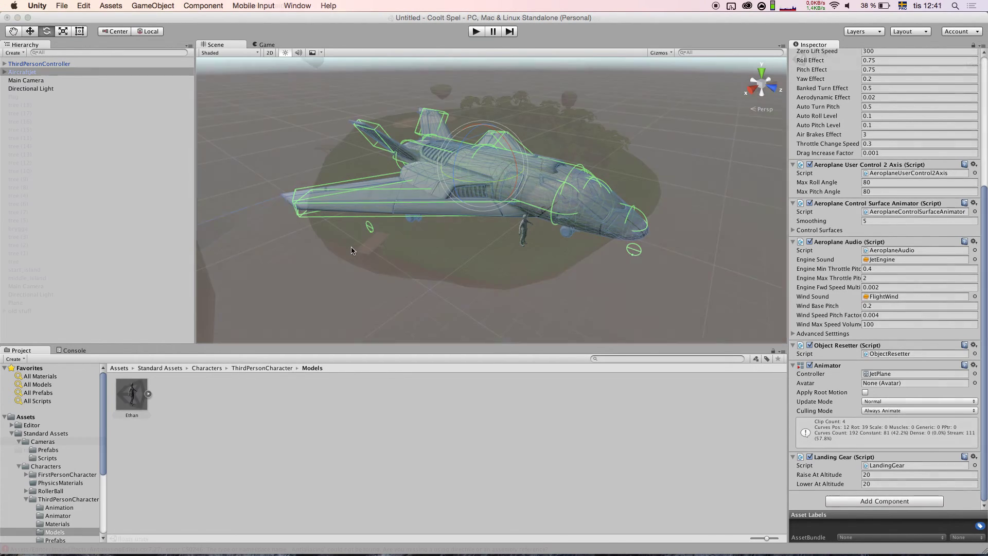
pyautogui.scroll(-10, 413, 164)
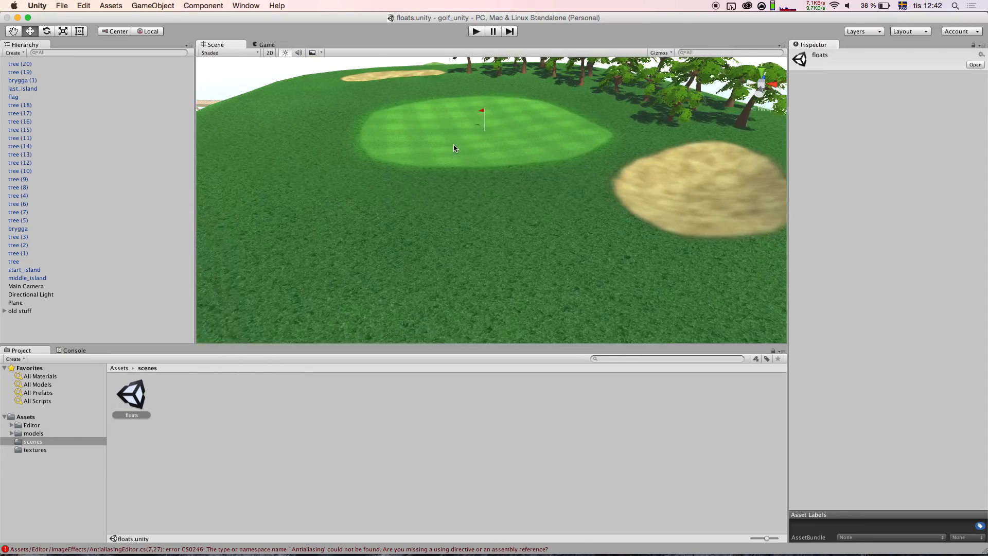
pyautogui.moveTo(451, 187); pyautogui.dragTo(572, 91, button='right')
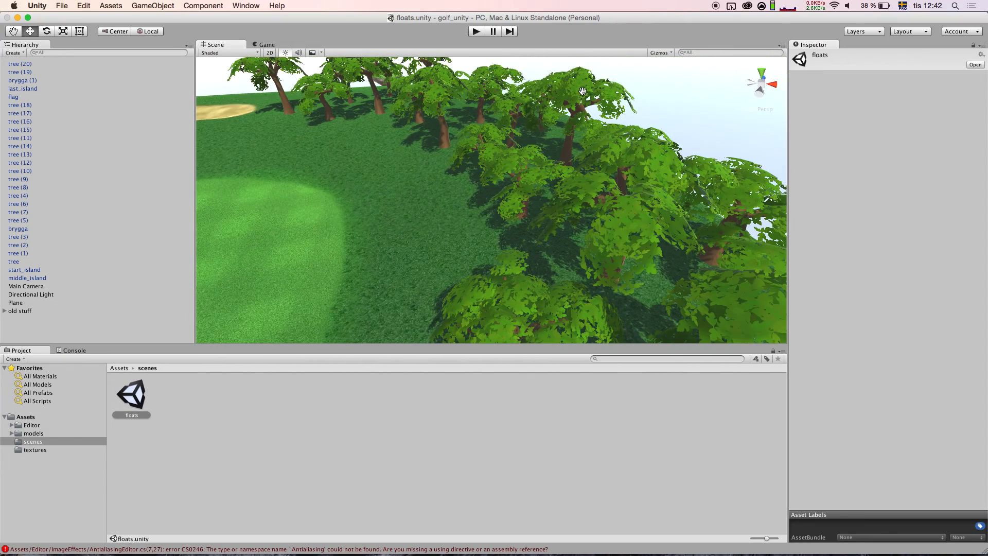
pyautogui.click(582, 97)
pyautogui.moveTo(582, 97); pyautogui.dragTo(295, 172, button='right')
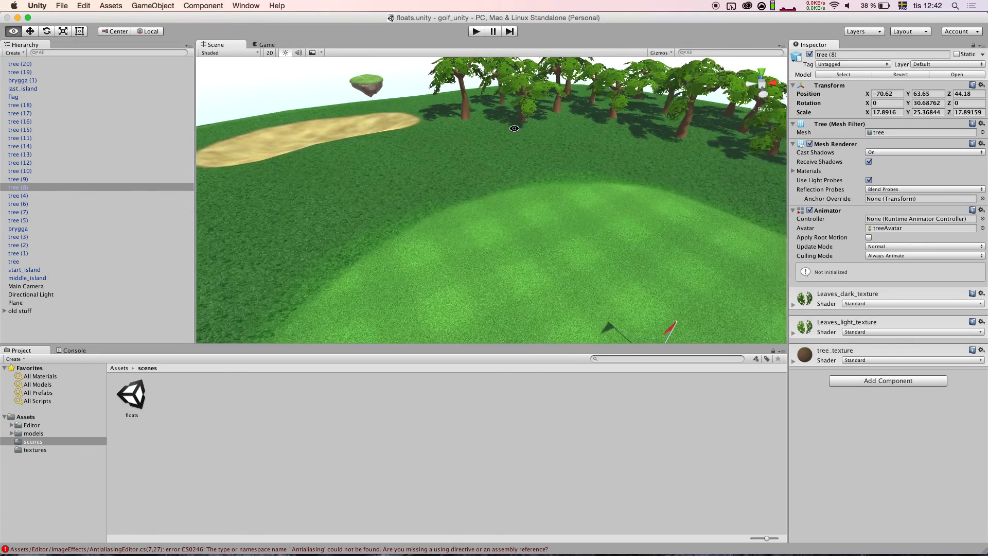
pyautogui.click(31, 136)
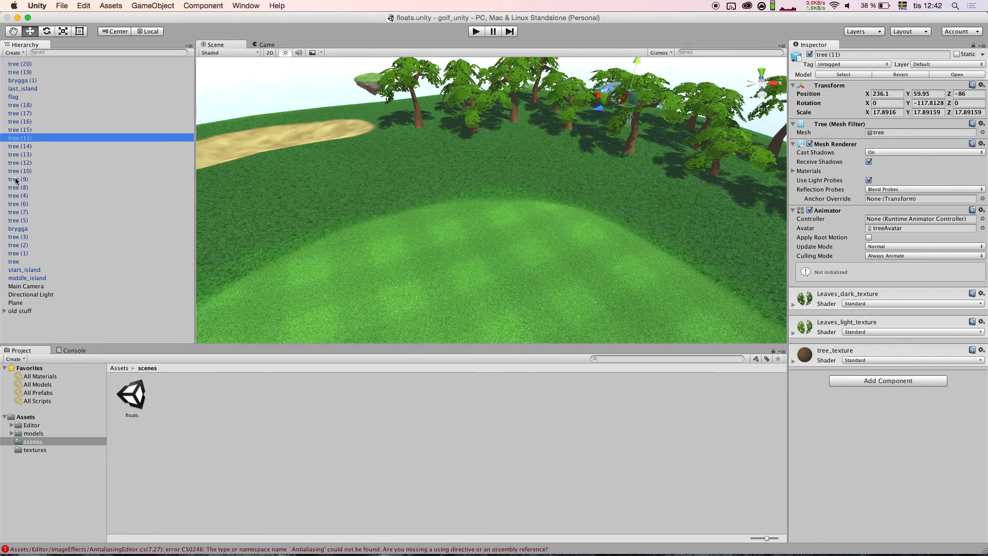
pyautogui.click(18, 203)
pyautogui.press('f')
pyautogui.scroll(-5, 478, 261)
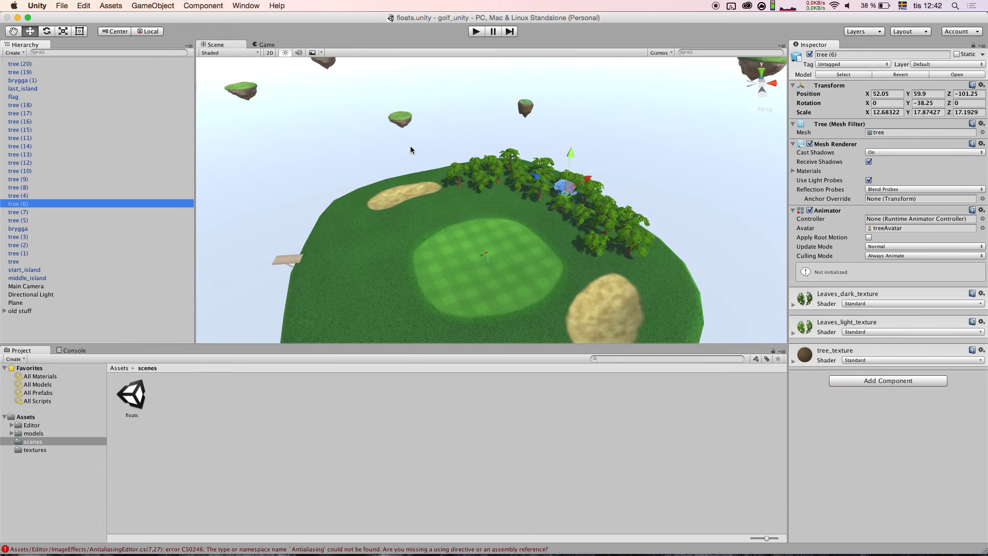
pyautogui.click(417, 282)
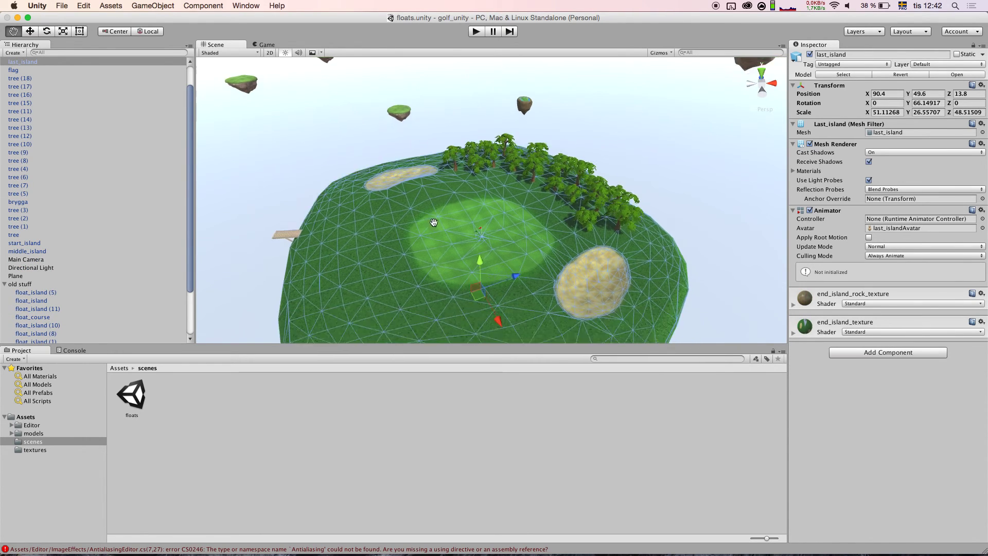
pyautogui.keyDown('alt'); pyautogui.moveTo(436, 268); pyautogui.dragTo(783, 362); pyautogui.keyUp('alt')
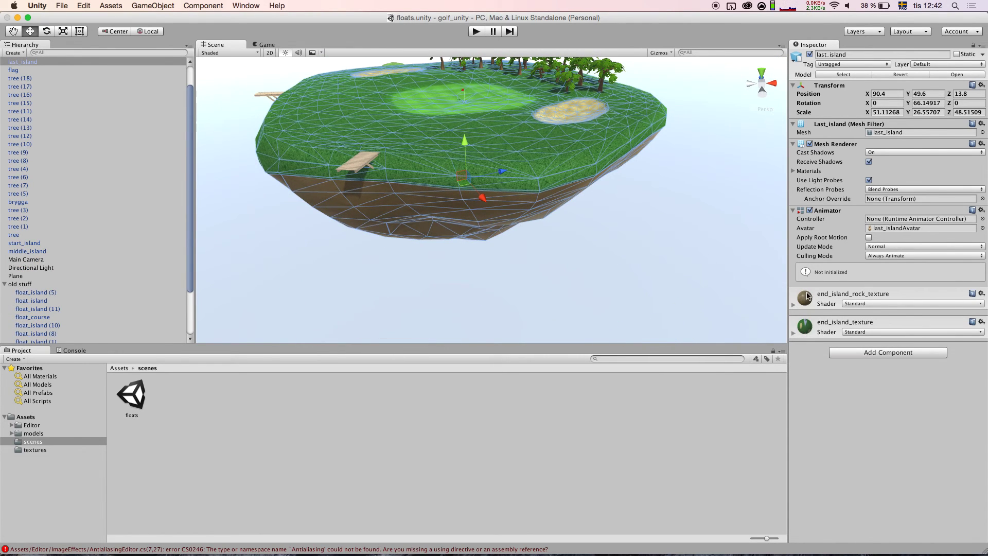